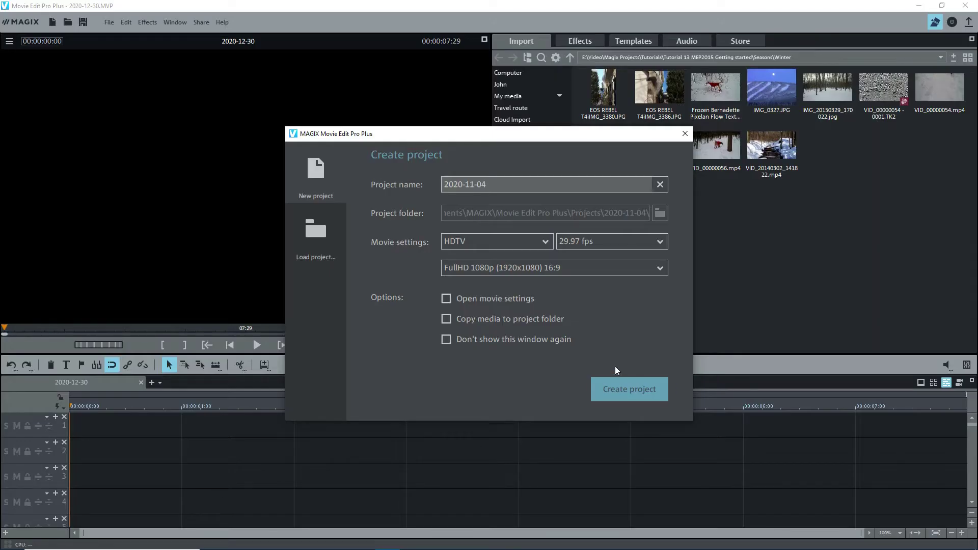
Create a new project named 'Seasons'
{"action": "left_click", "coordinate": [524, 190]}
{"action": "type", "text": "Seasons"}
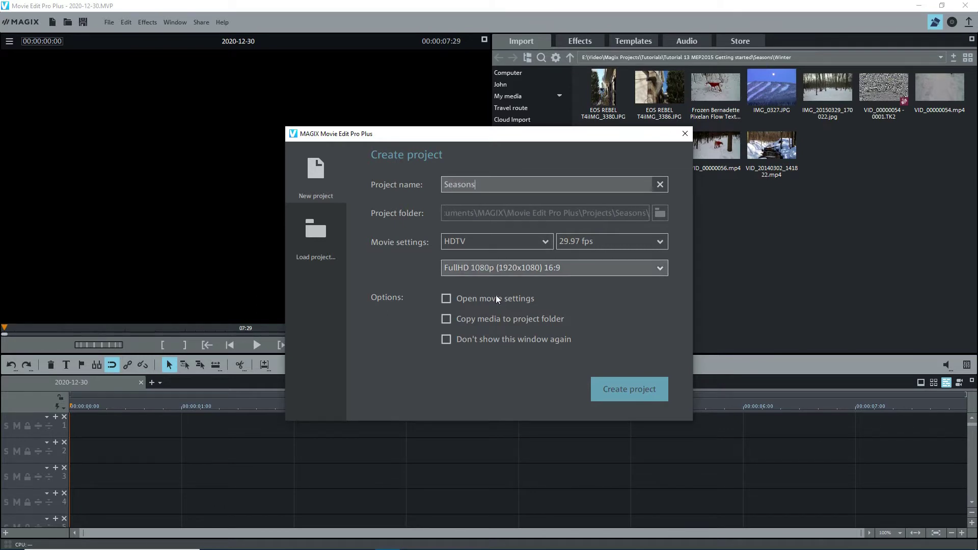
{"action": "left_click", "coordinate": [621, 396]}
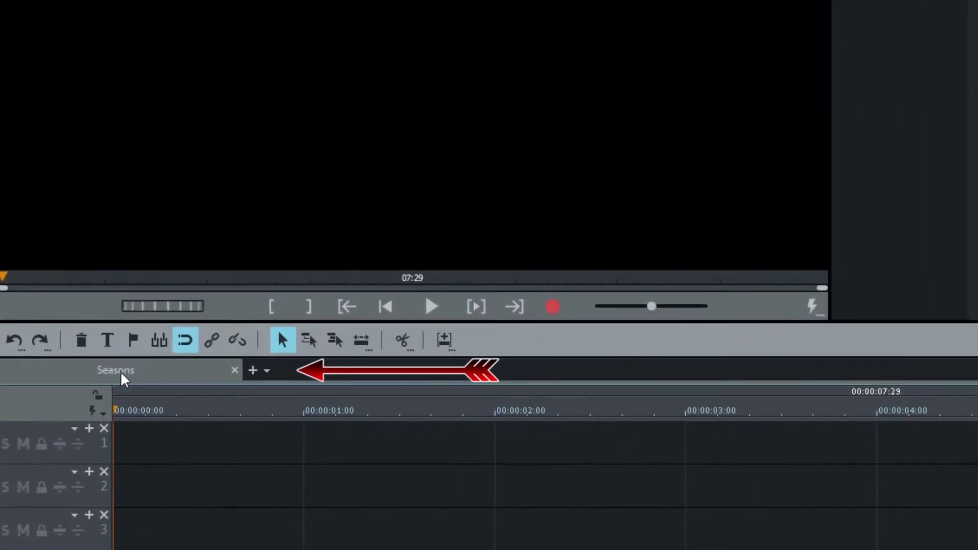
Rename the project's movie to 'Winter'
{"action": "left_click", "coordinate": [258, 372]}
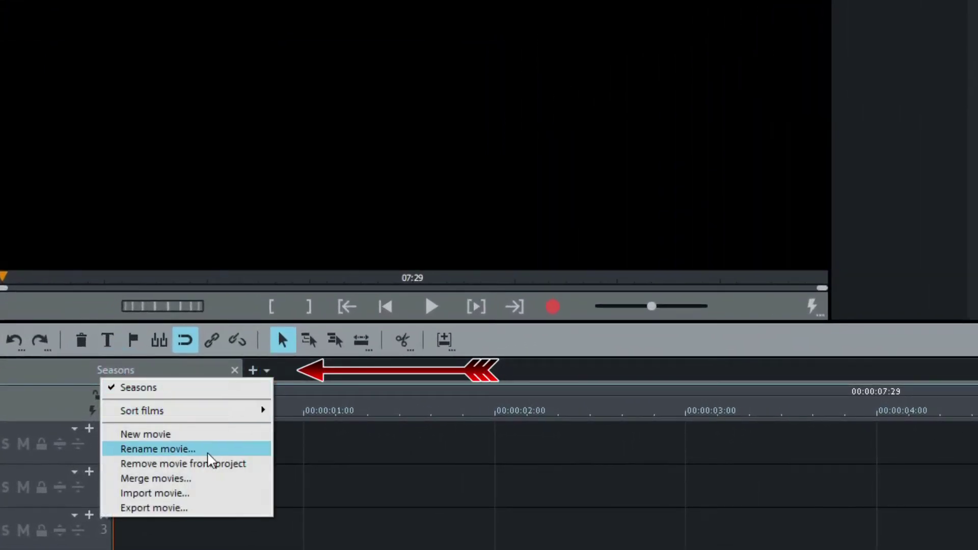
{"action": "left_click", "coordinate": [170, 448]}
{"action": "type", "text": "Winter"}
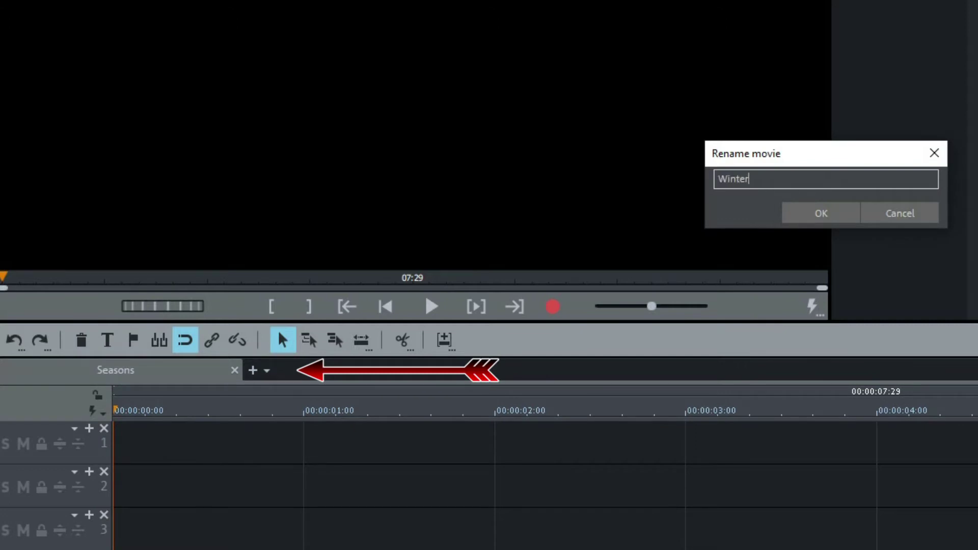
{"action": "key", "text": "Return"}
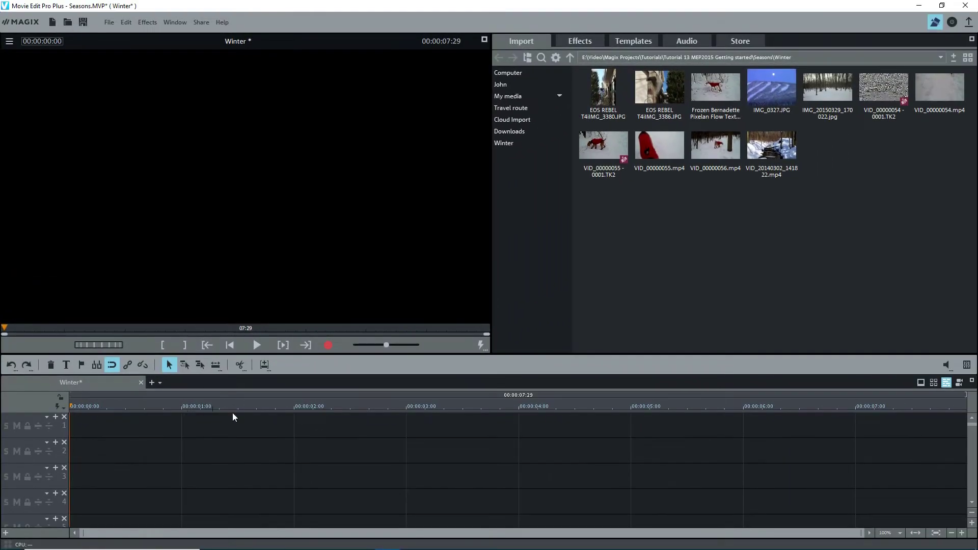
Insert VID_00000054.mp4 then VID_00000056.mp4, fit the whole movie in view, and select the first clip
{"action": "mouse_move", "coordinate": [940, 97]}
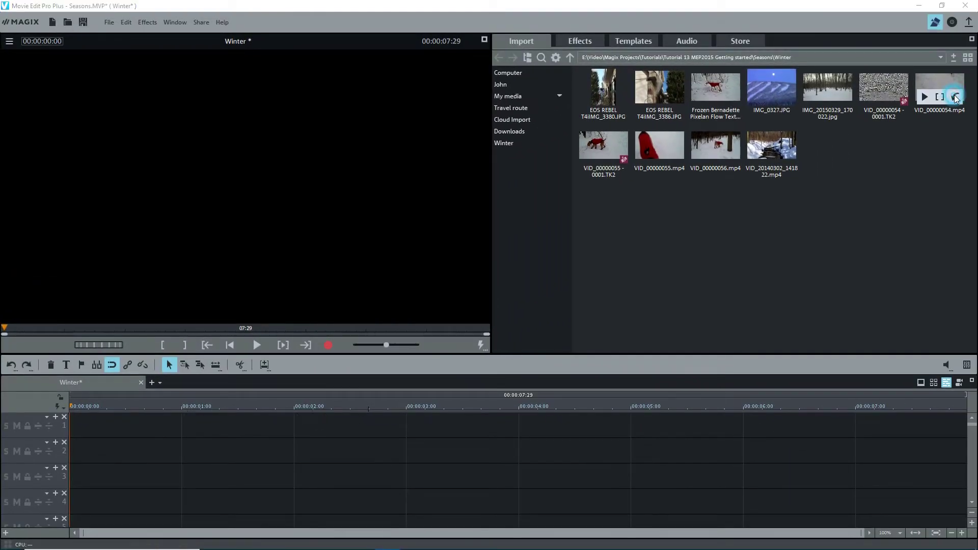
{"action": "left_click", "coordinate": [956, 98]}
{"action": "mouse_move", "coordinate": [736, 159]}
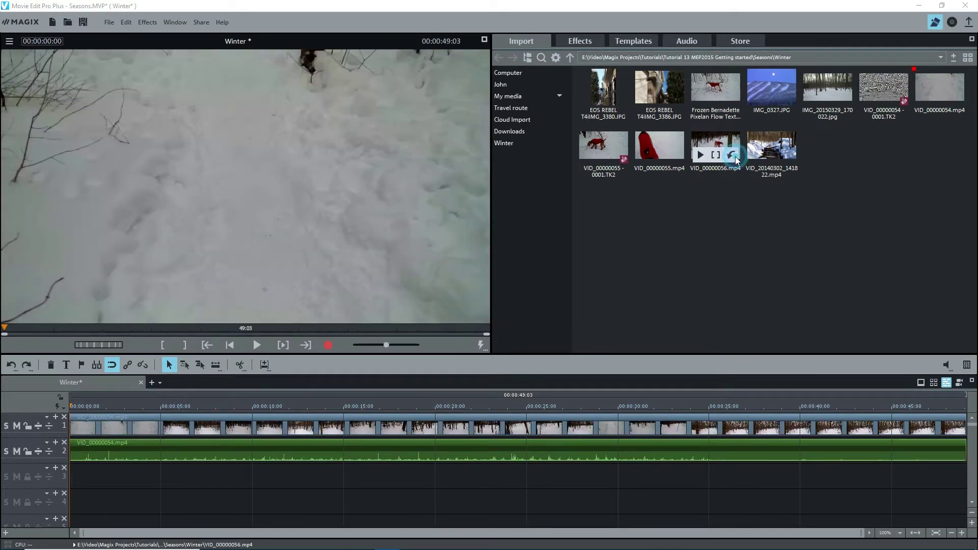
{"action": "left_click", "coordinate": [733, 155]}
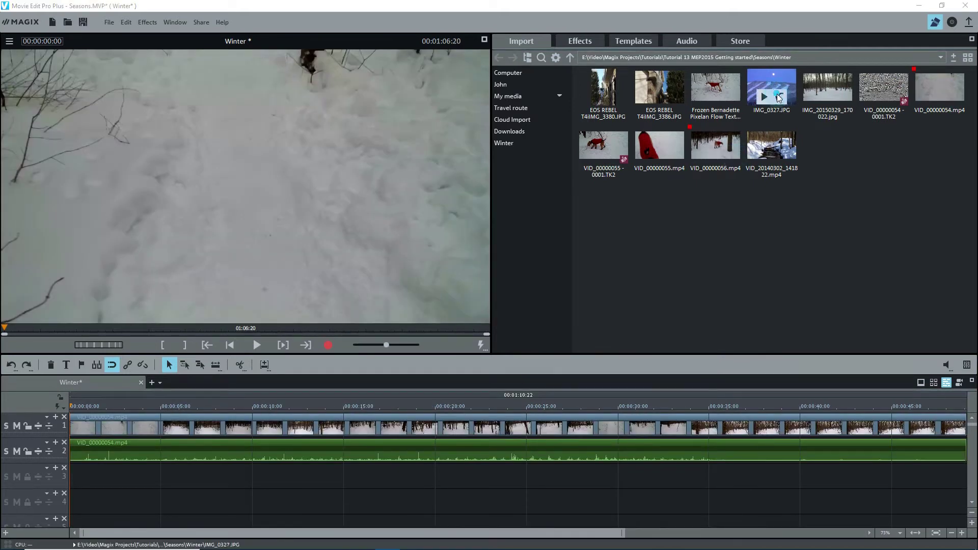
{"action": "left_click", "coordinate": [918, 534]}
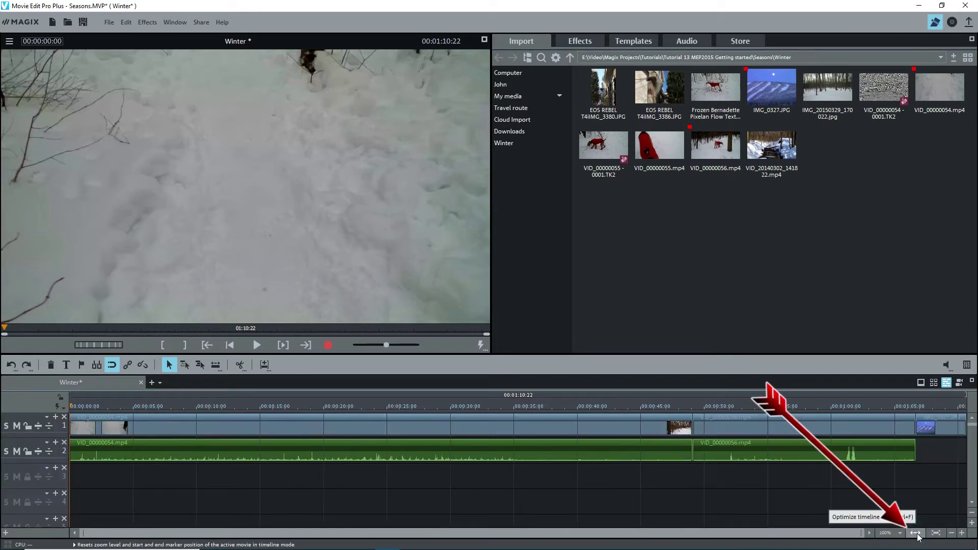
{"action": "left_click", "coordinate": [332, 424]}
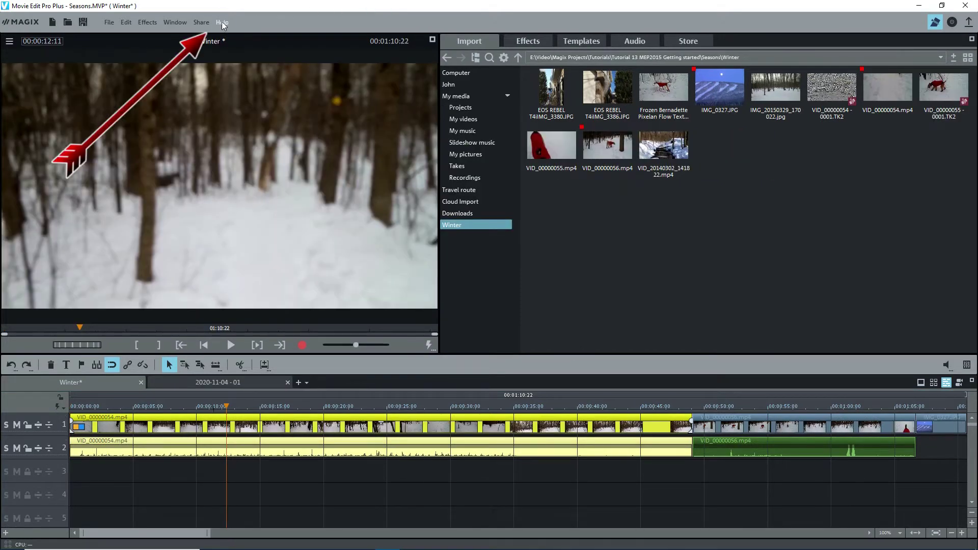
{"action": "left_click", "coordinate": [222, 22]}
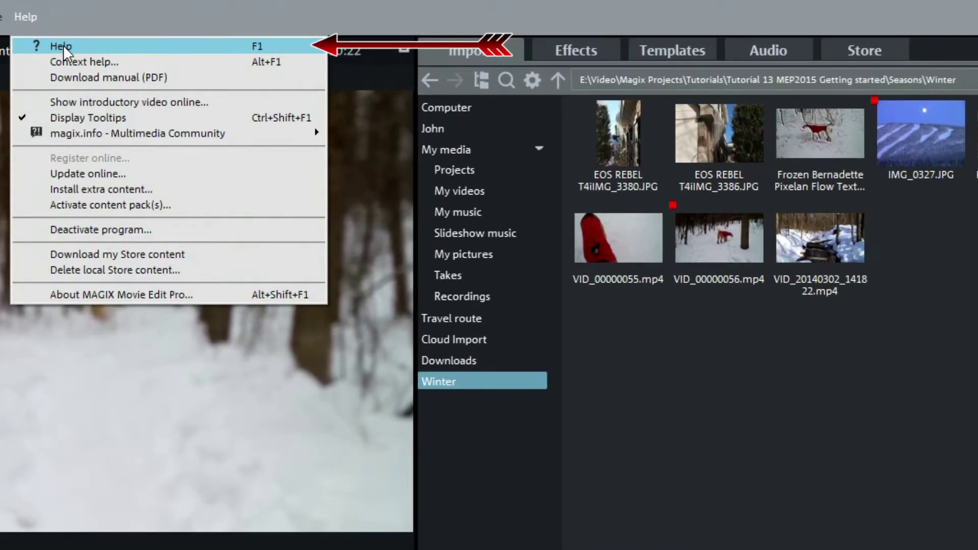
{"action": "left_click", "coordinate": [63, 45]}
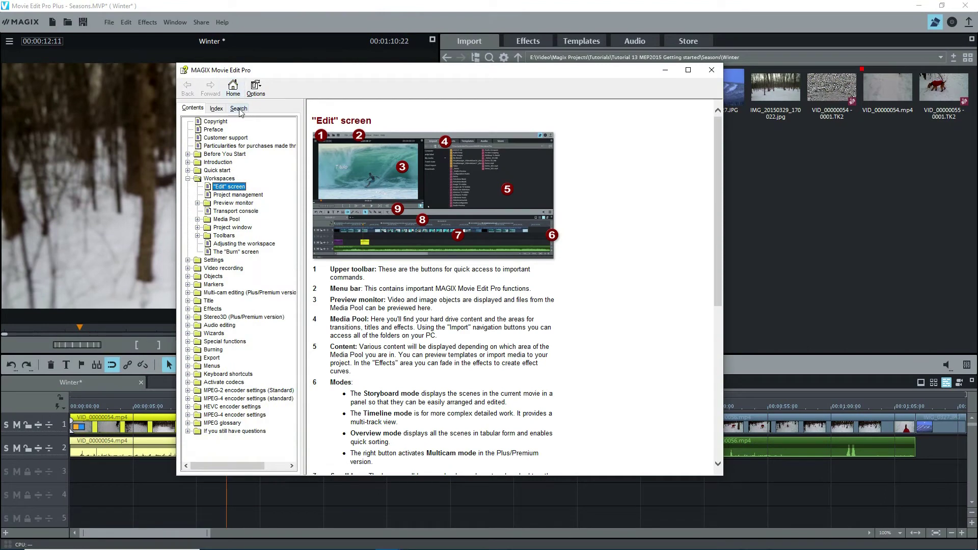
{"action": "left_click", "coordinate": [239, 109]}
{"action": "left_click", "coordinate": [207, 132]}
{"action": "type", "text": "export"}
{"action": "left_click", "coordinate": [219, 146]}
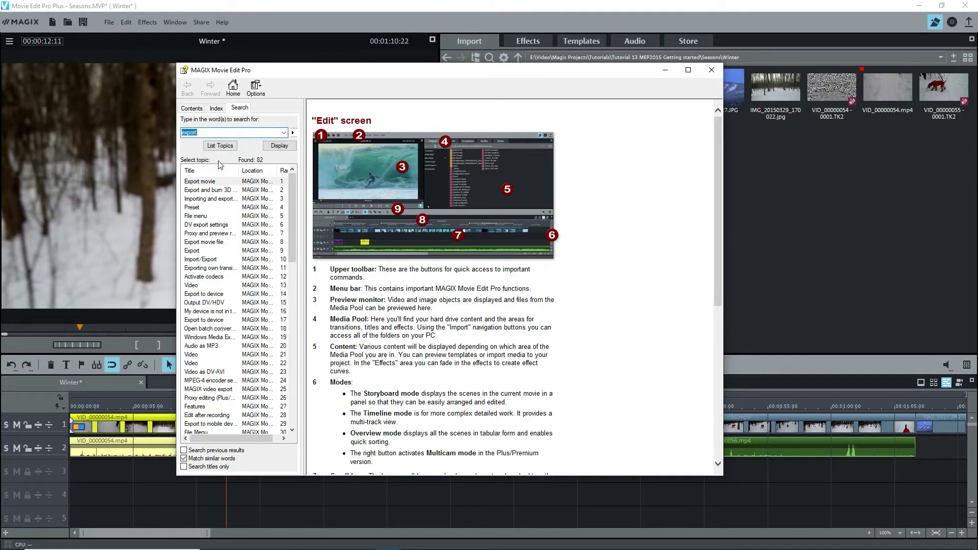
{"action": "double_click", "coordinate": [200, 182]}
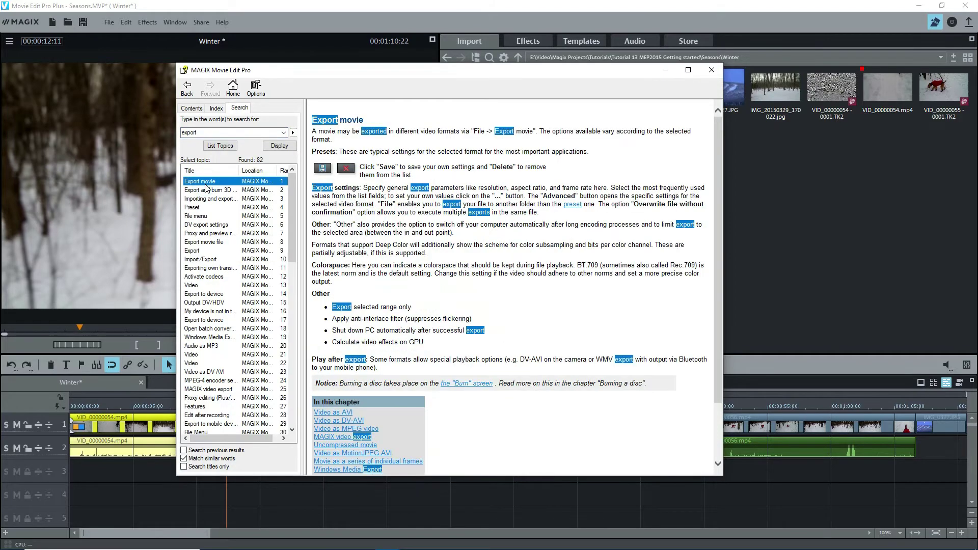
{"action": "left_click", "coordinate": [713, 71]}
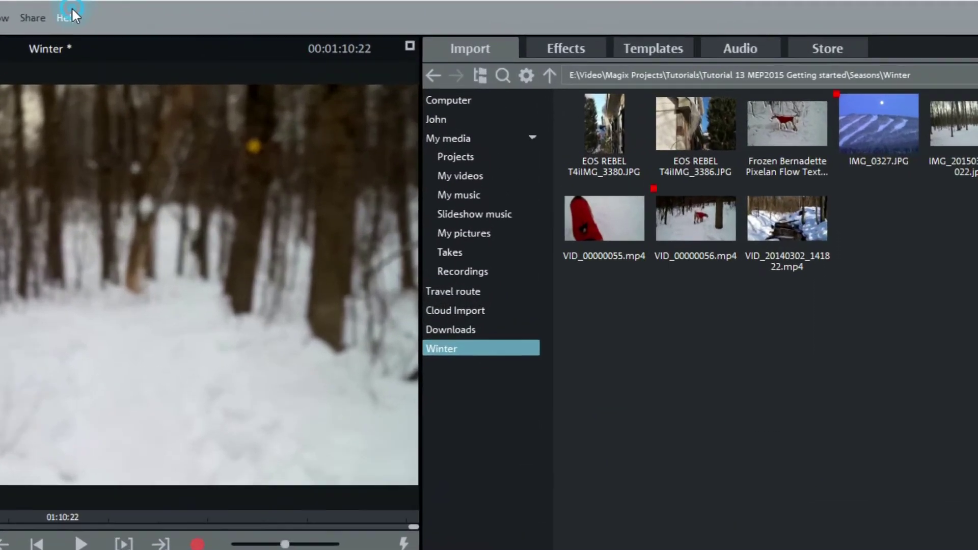
Read the PDF manual's Quick start chapter with its subsections expanded, then close the manual
{"action": "left_click", "coordinate": [223, 21]}
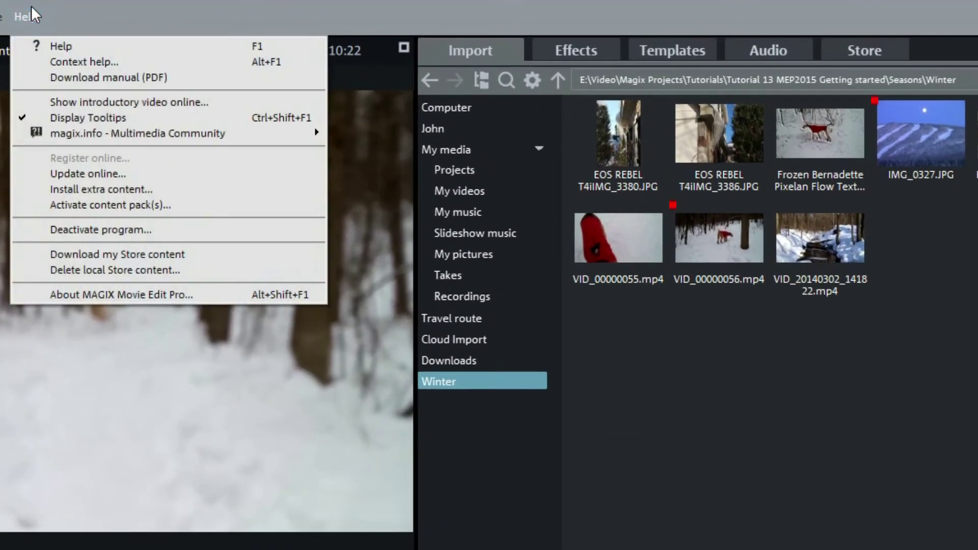
{"action": "left_click", "coordinate": [62, 77]}
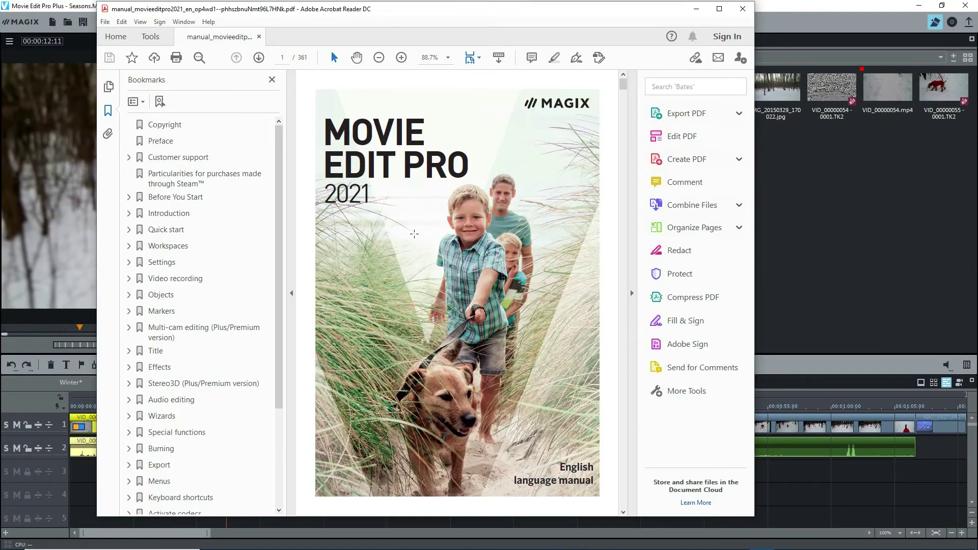
{"action": "left_click", "coordinate": [145, 229]}
{"action": "left_click", "coordinate": [129, 231]}
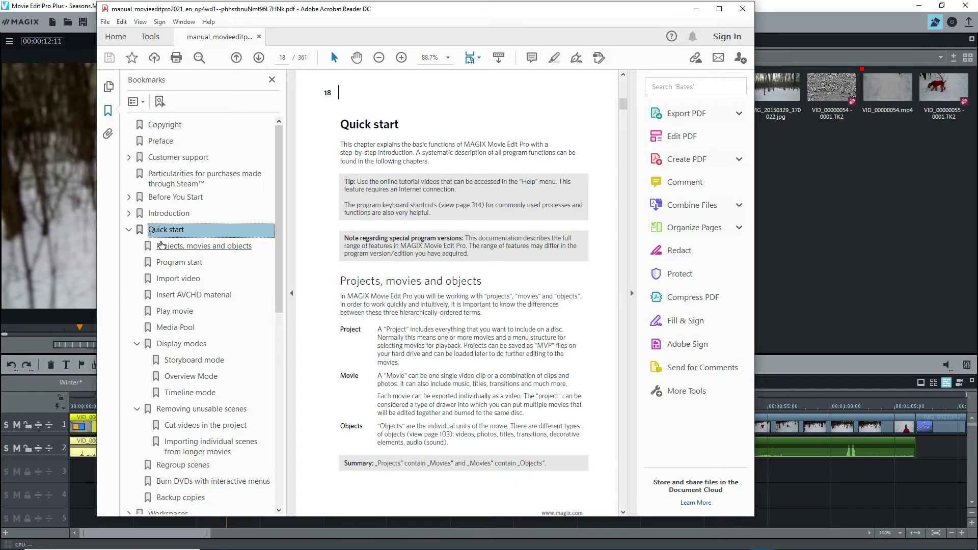
{"action": "left_click", "coordinate": [739, 14]}
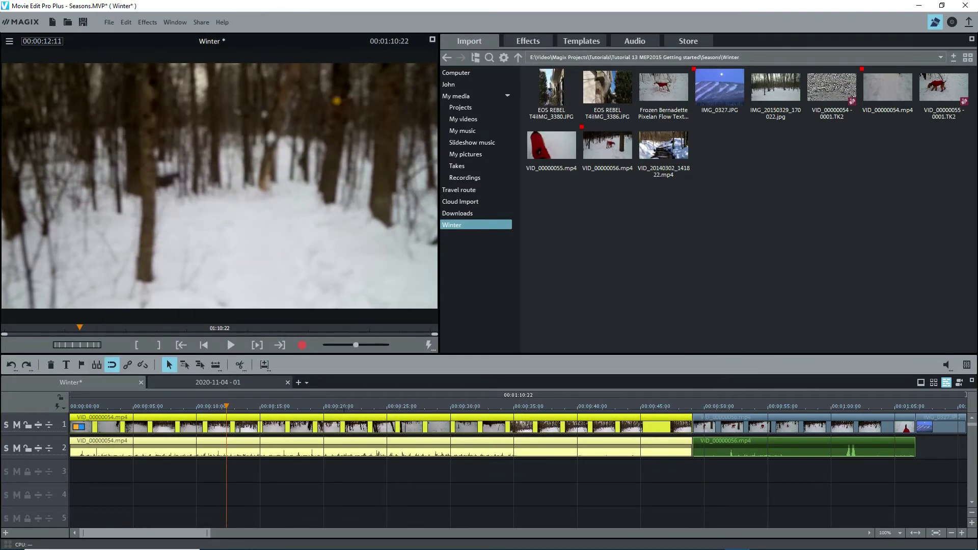
{"action": "left_click", "coordinate": [222, 22]}
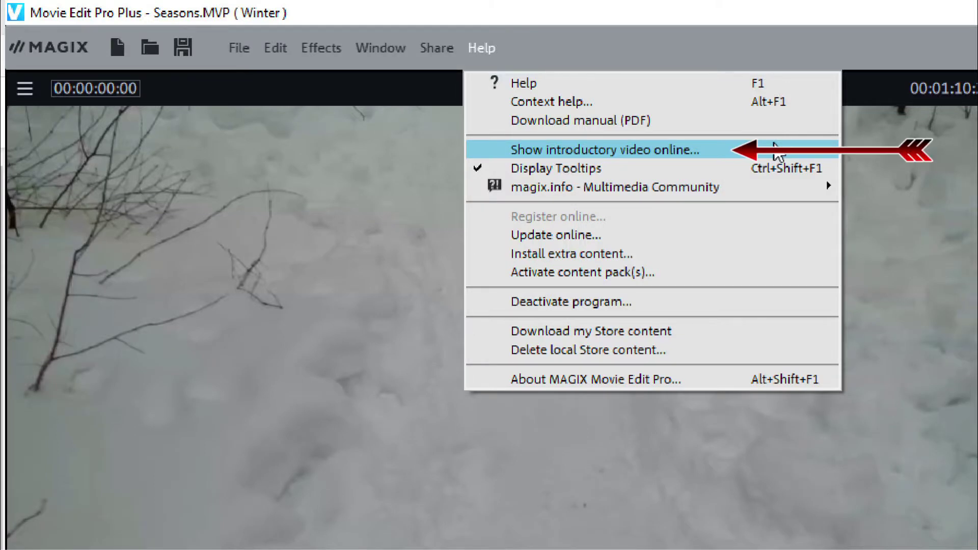
Open the online introductory video page and scroll down through the tutorial videos
{"action": "left_click", "coordinate": [774, 147]}
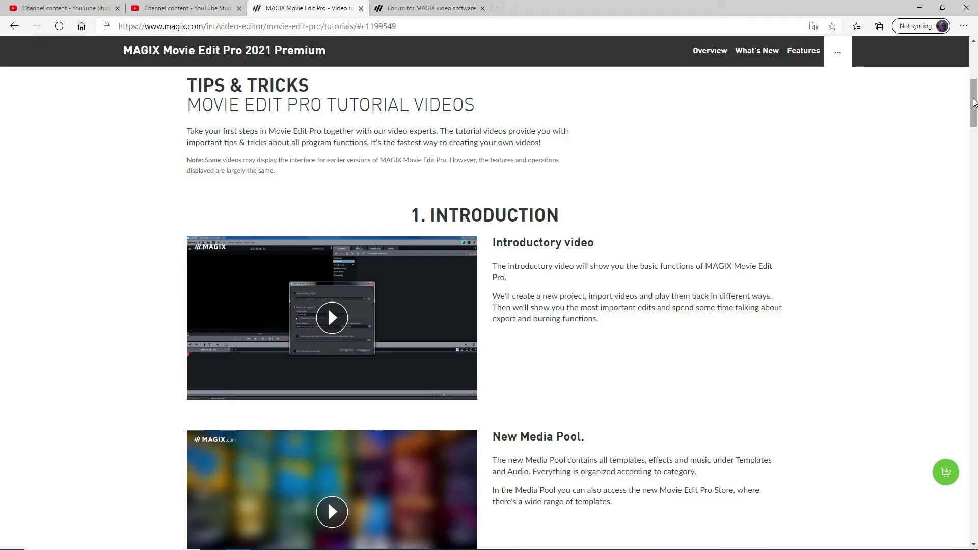
{"action": "left_click_drag", "start_coordinate": [973, 102], "coordinate": [976, 312]}
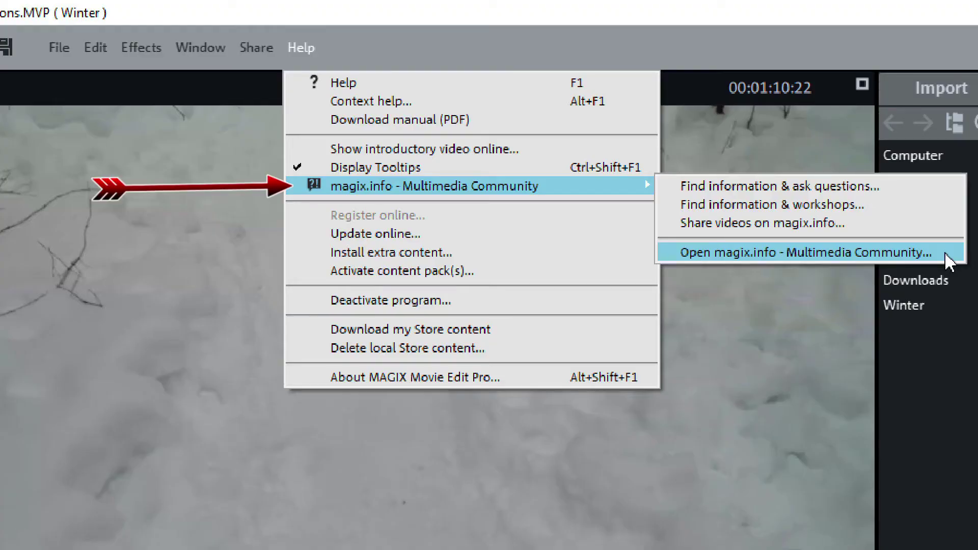
{"action": "left_click", "coordinate": [945, 257]}
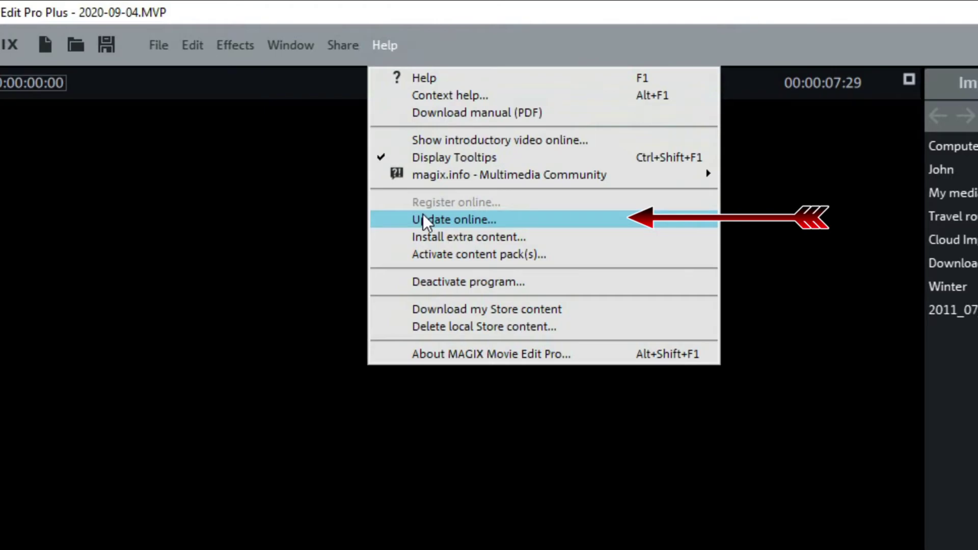
{"action": "left_click", "coordinate": [423, 216]}
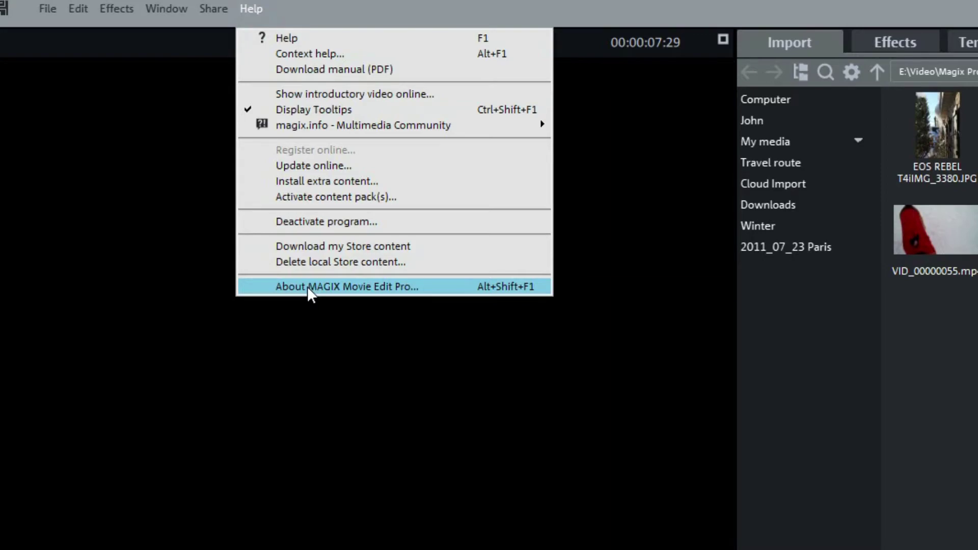
{"action": "left_click", "coordinate": [307, 286]}
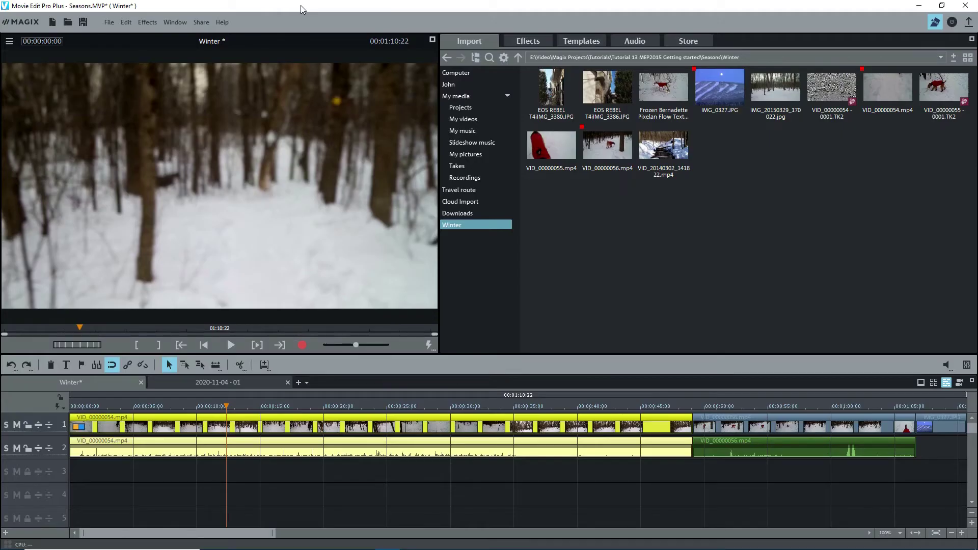
Check the Playback output device list without changing M-Audio M-Track, then play the Winter movie
{"action": "left_click", "coordinate": [109, 22]}
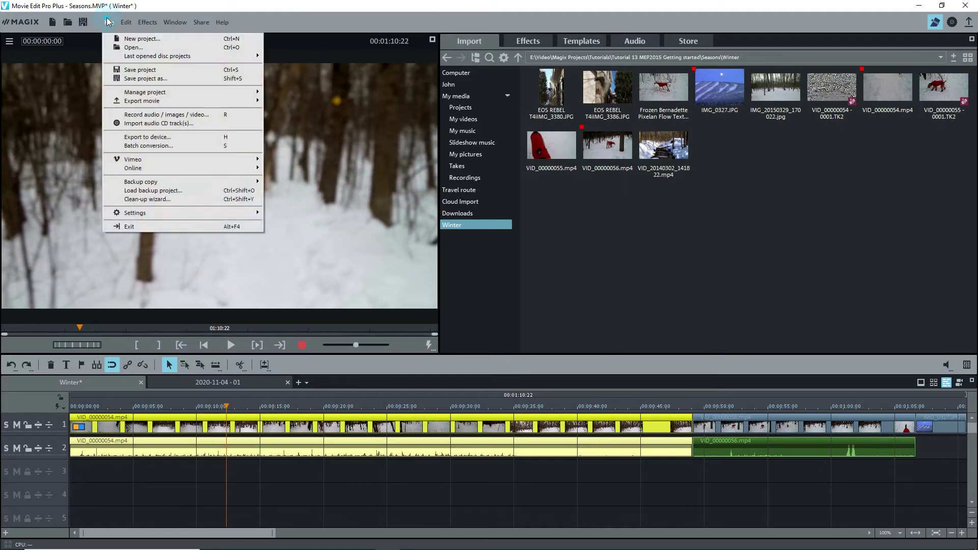
{"action": "mouse_move", "coordinate": [158, 214]}
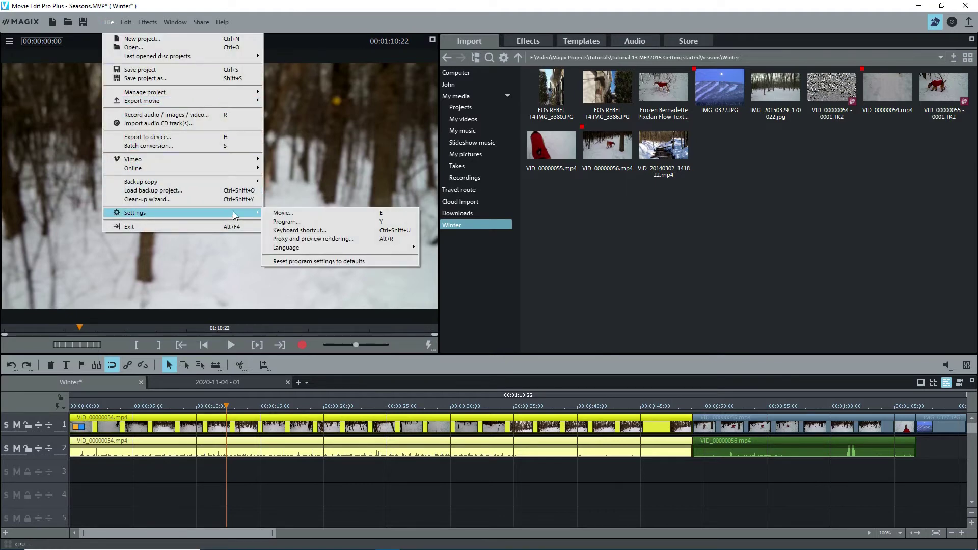
{"action": "left_click", "coordinate": [275, 222]}
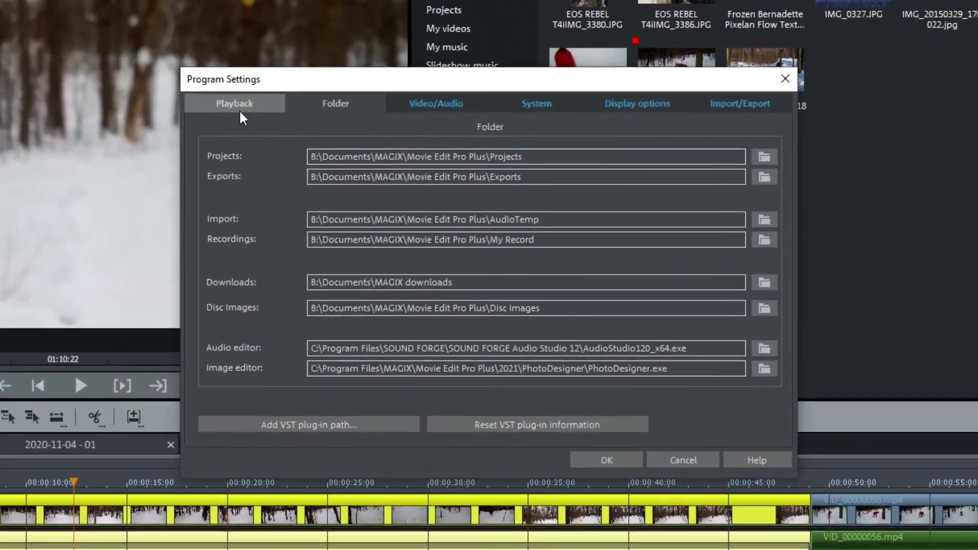
{"action": "left_click", "coordinate": [334, 171]}
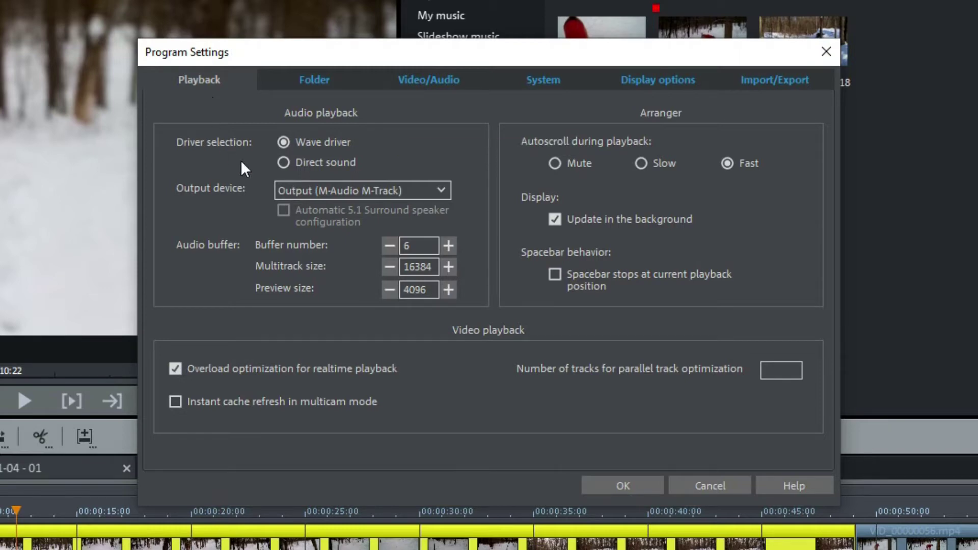
{"action": "left_click", "coordinate": [301, 190]}
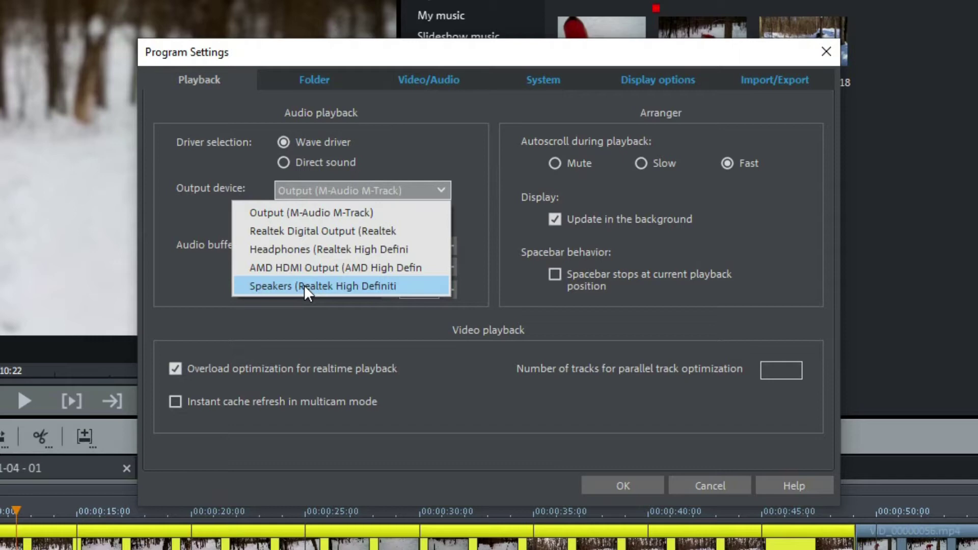
{"action": "left_click", "coordinate": [185, 213]}
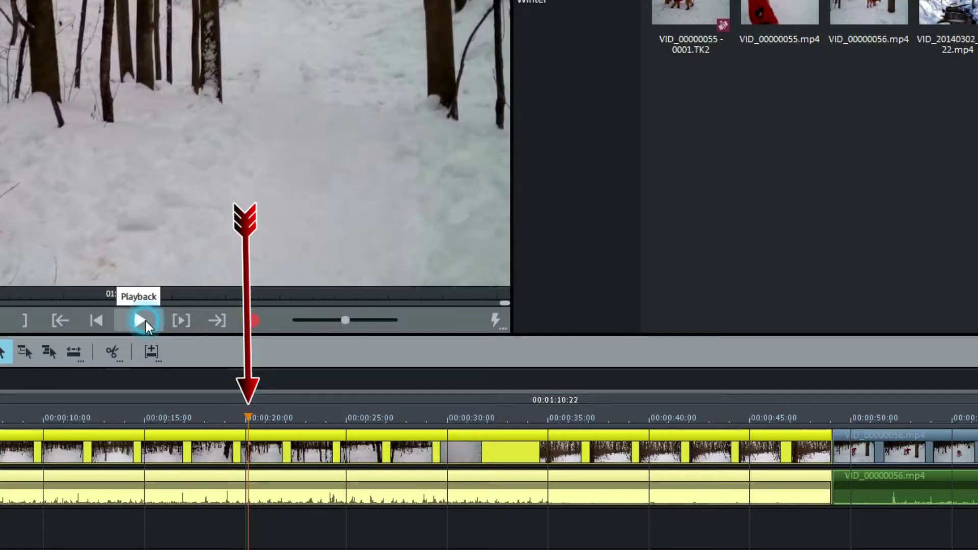
{"action": "left_click", "coordinate": [145, 320]}
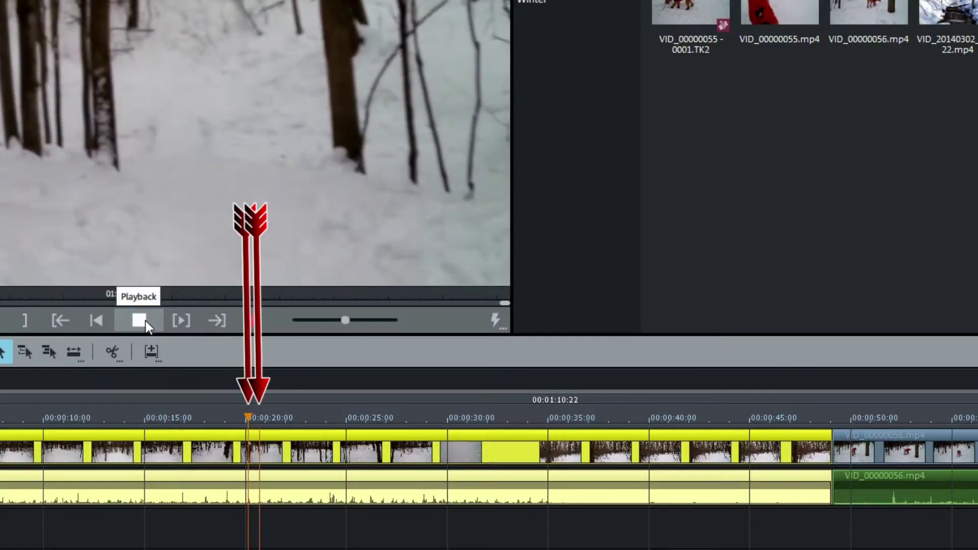
Stop the Winter movie's playback, return to the start, and reopen Program Settings
{"action": "left_click", "coordinate": [139, 319]}
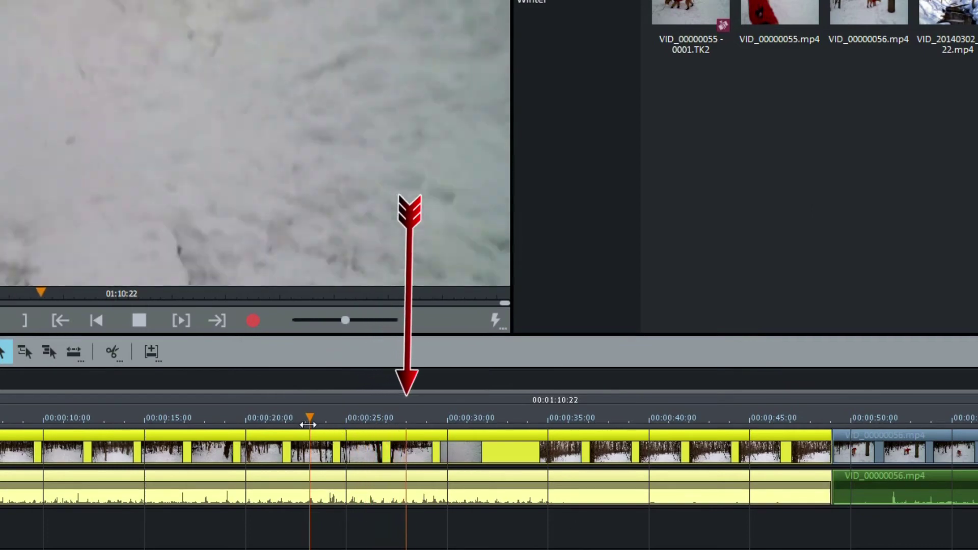
{"action": "key", "text": "space"}
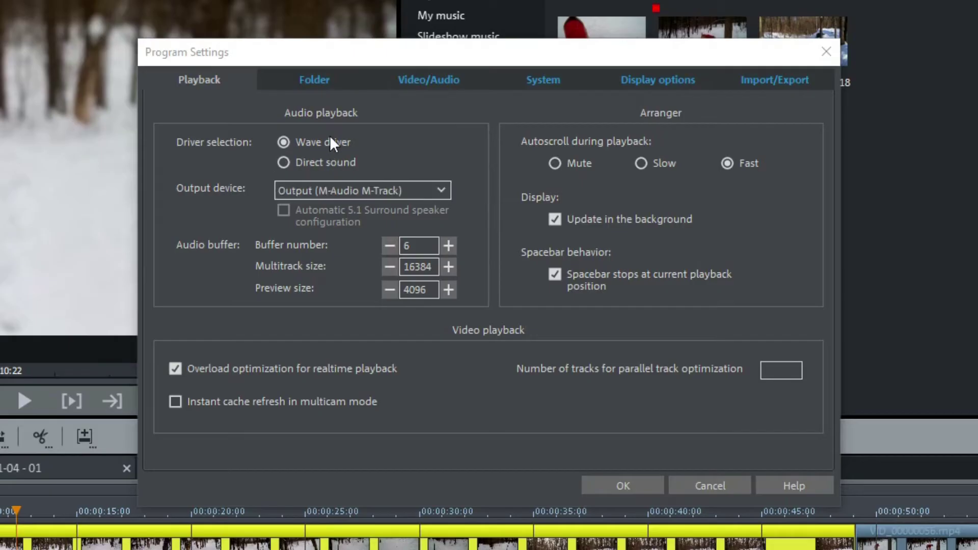
{"action": "left_click", "coordinate": [314, 79]}
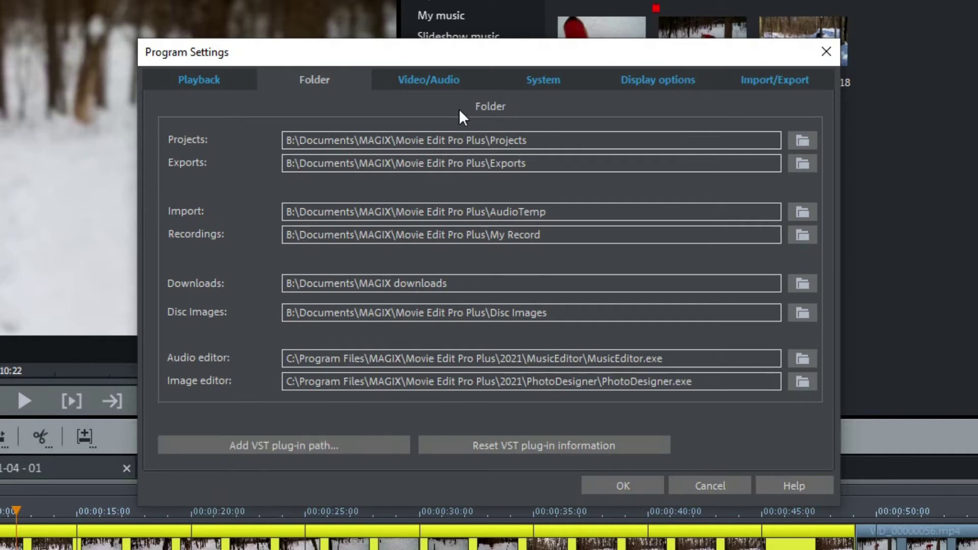
After reviewing the default folder and external editor paths, go to the Video/Audio settings
{"action": "left_click", "coordinate": [456, 81]}
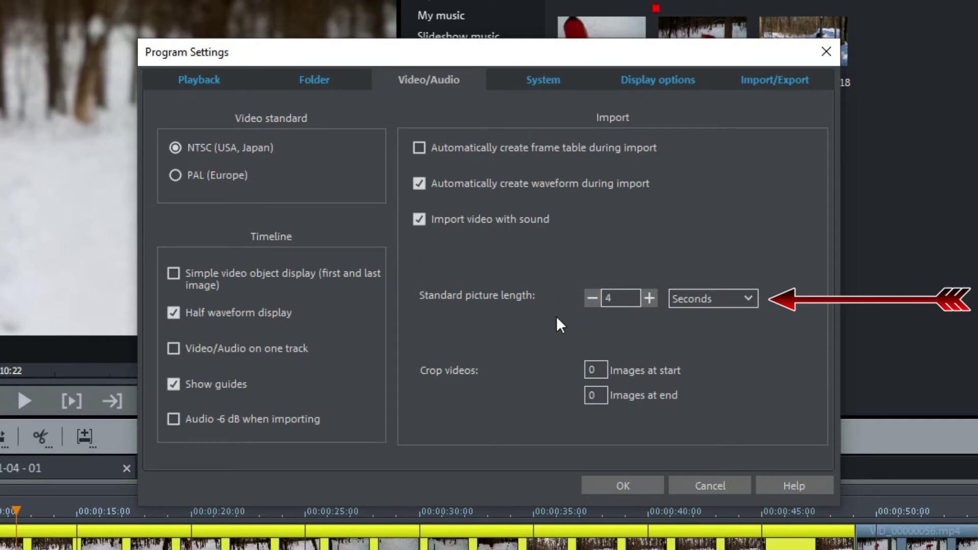
After confirming the 4-second standard picture length, go to the System settings
{"action": "left_click", "coordinate": [527, 81]}
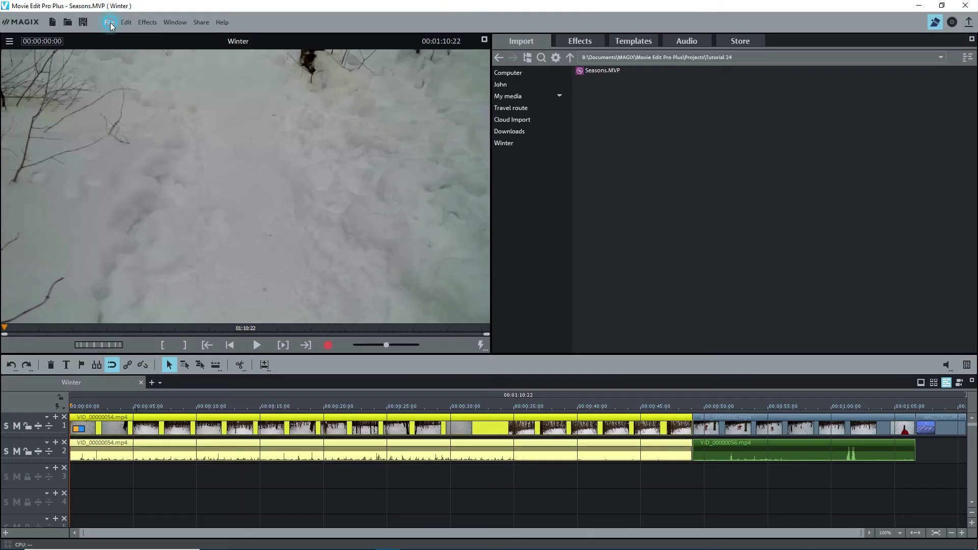
View the Seasons project's saved backups, then show the Display options settings
{"action": "left_click", "coordinate": [109, 22]}
{"action": "left_click", "coordinate": [136, 192]}
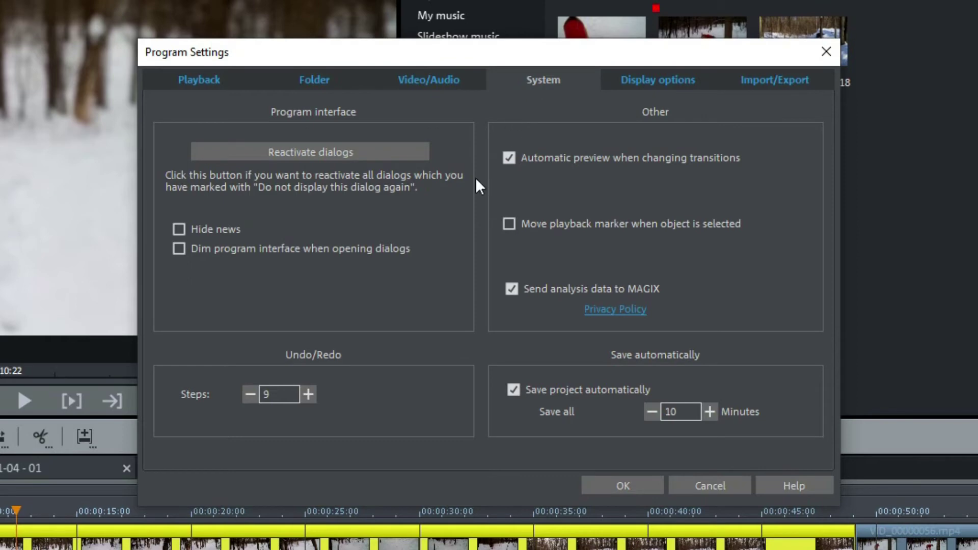
{"action": "left_click", "coordinate": [637, 81]}
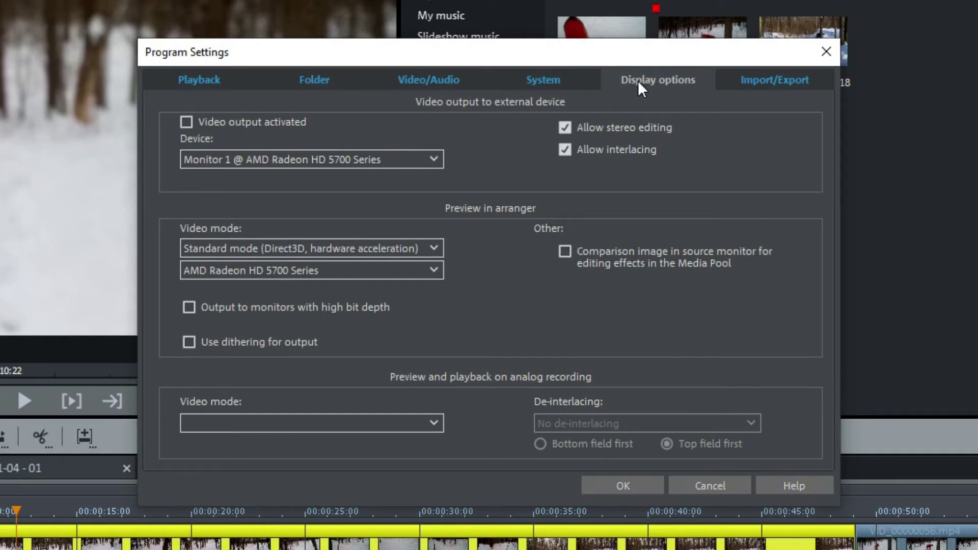
Check the graphics device list and keep Standard mode for the preview
{"action": "left_click", "coordinate": [437, 271]}
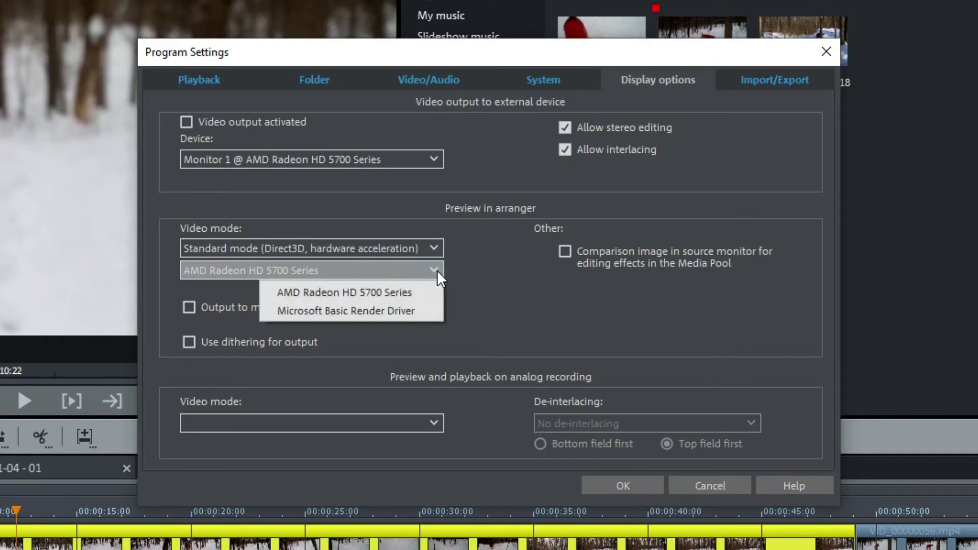
{"action": "left_click", "coordinate": [470, 278]}
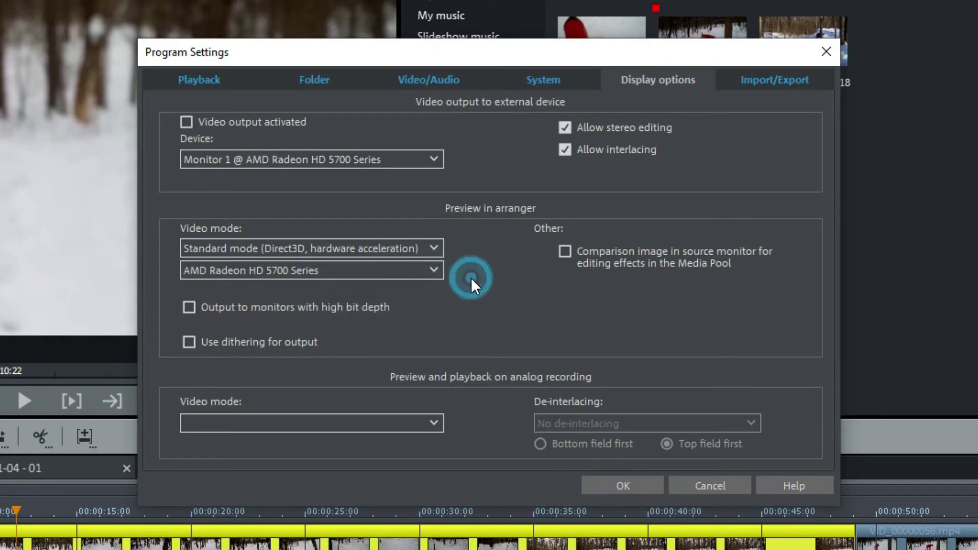
{"action": "left_click", "coordinate": [431, 248]}
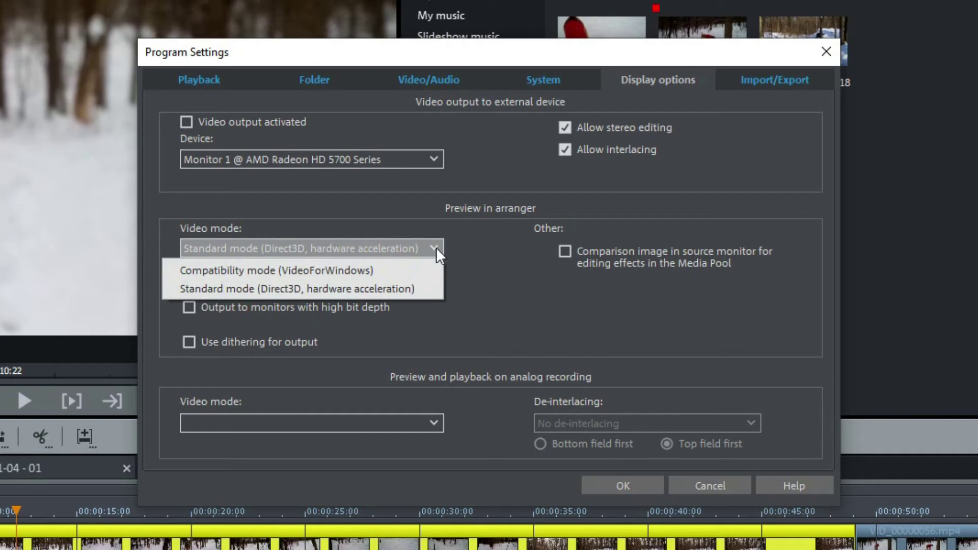
{"action": "left_click", "coordinate": [462, 247]}
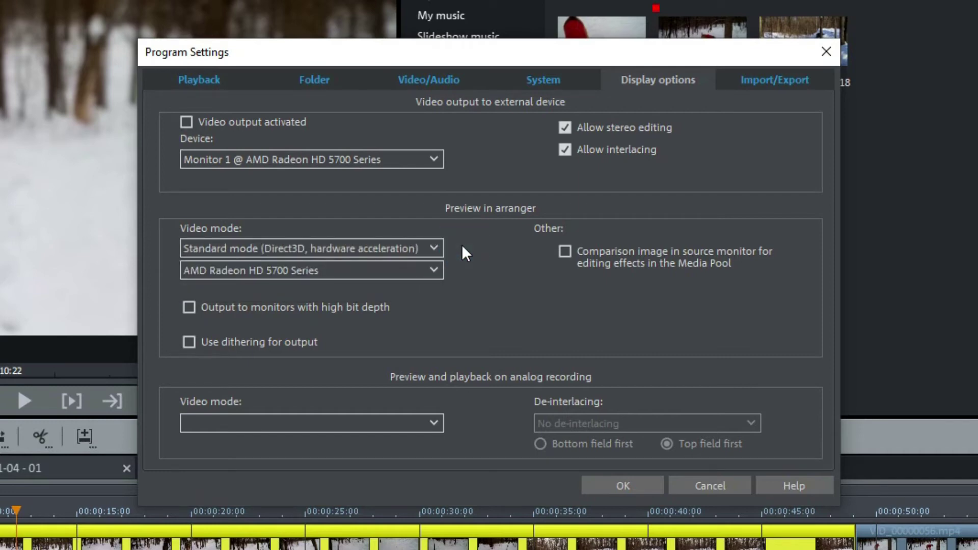
Enable hardware acceleration for playback under Import/Export and apply the settings with OK
{"action": "left_click", "coordinate": [753, 78]}
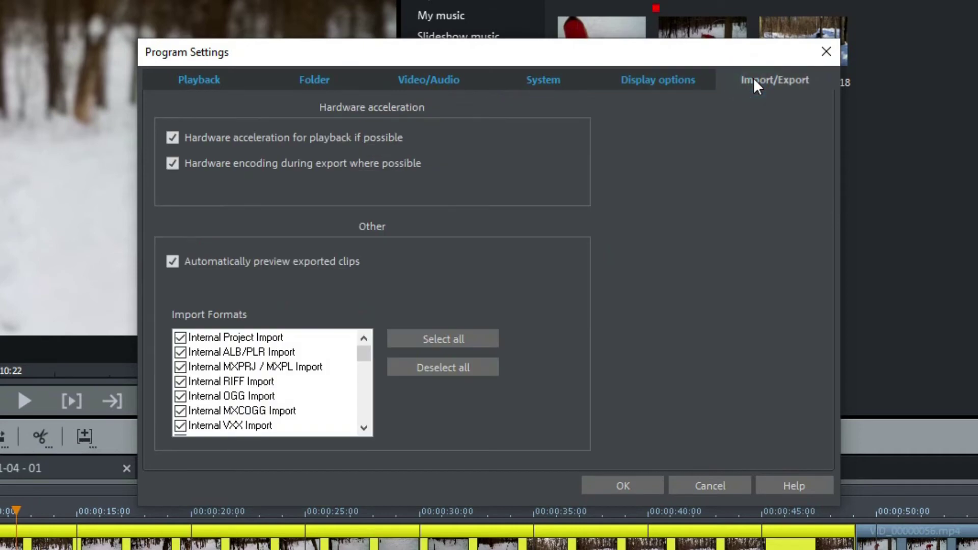
{"action": "left_click", "coordinate": [174, 135]}
{"action": "left_click", "coordinate": [607, 484]}
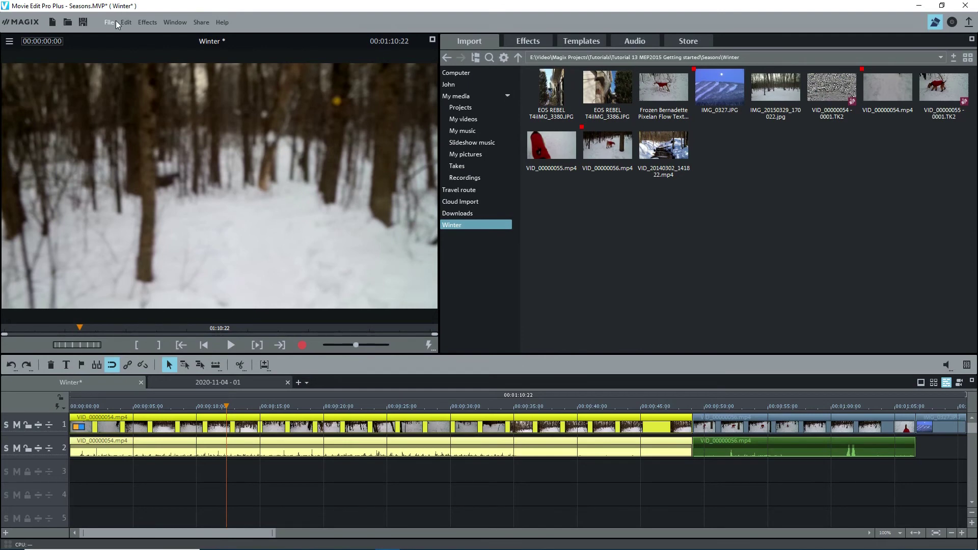
Open the Project/movie settings dialog for the Winter movie from the File > Settings menu
{"action": "left_click", "coordinate": [95, 17]}
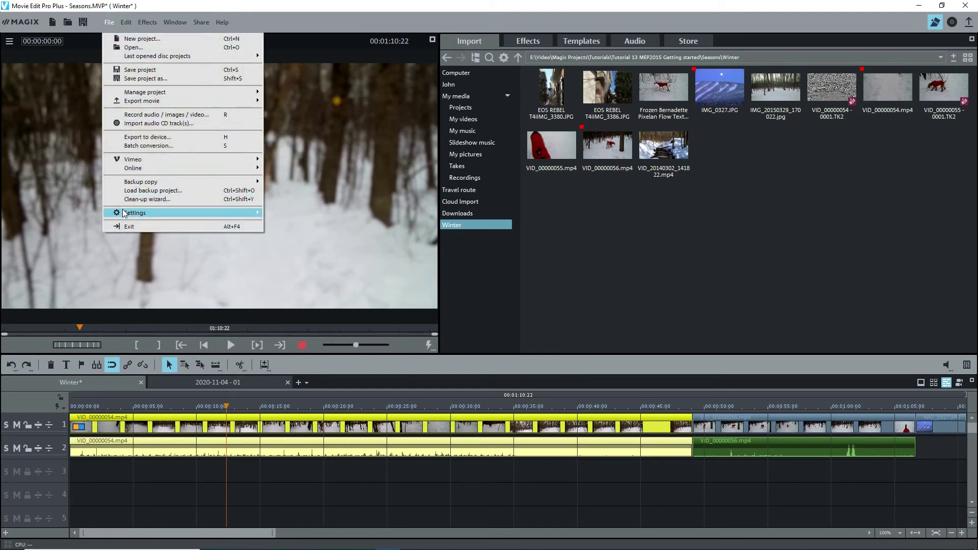
{"action": "mouse_move", "coordinate": [255, 214]}
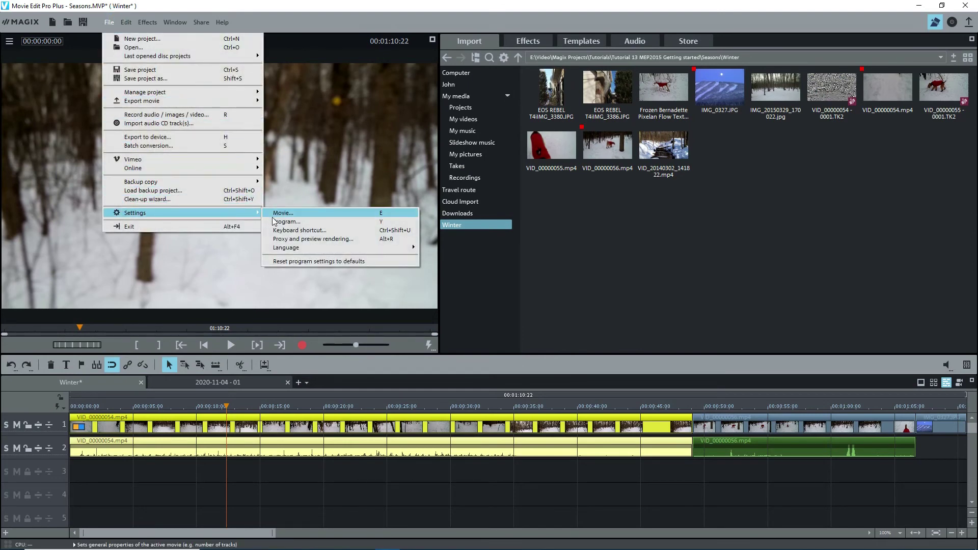
{"action": "left_click", "coordinate": [275, 214]}
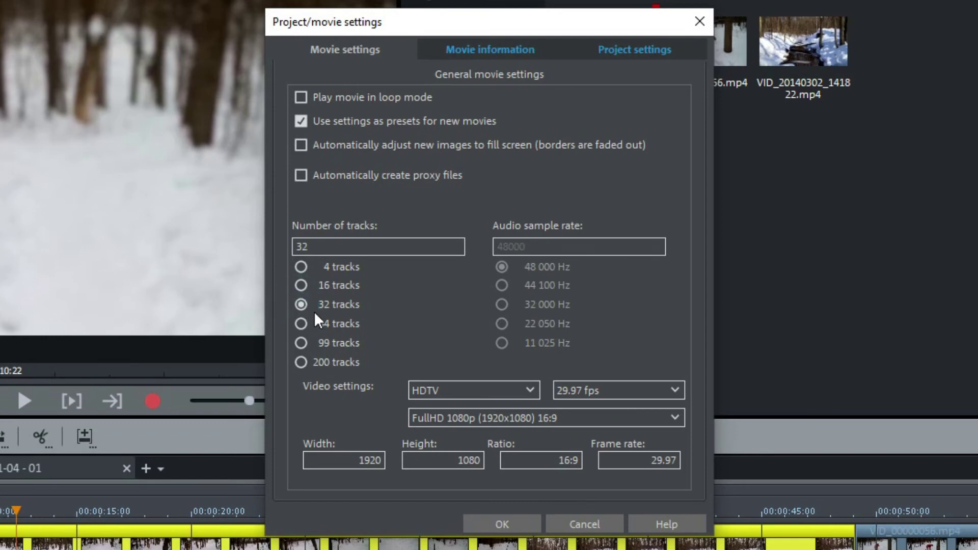
Check the video format presets, then set the Winter movie to 99 tracks
{"action": "left_click", "coordinate": [533, 390]}
{"action": "left_click", "coordinate": [534, 387]}
{"action": "left_click", "coordinate": [473, 340]}
Review the Movie information and Project settings tabs, then confirm the settings with OK
{"action": "left_click", "coordinate": [466, 46]}
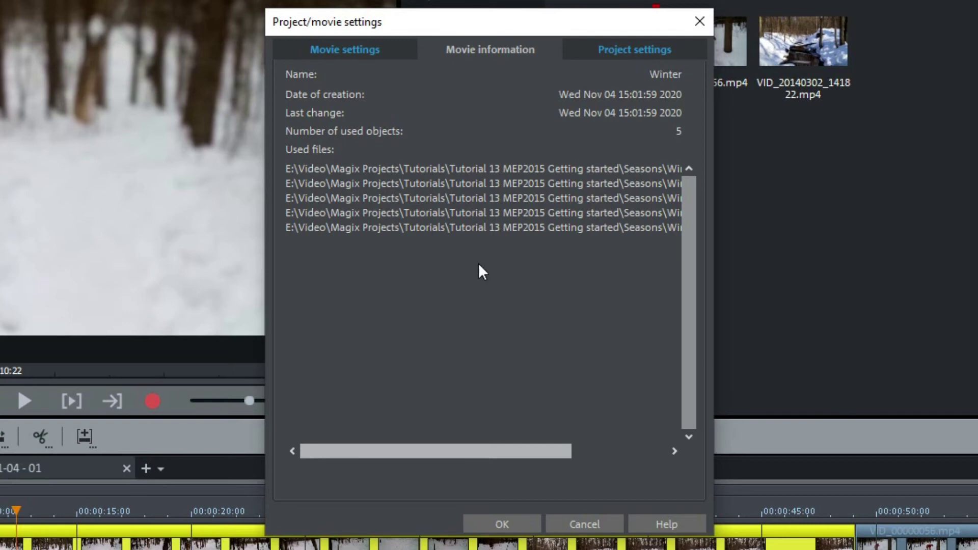
{"action": "scroll", "coordinate": [593, 449], "scroll_direction": "left", "scroll_amount": 5}
{"action": "left_click", "coordinate": [588, 51]}
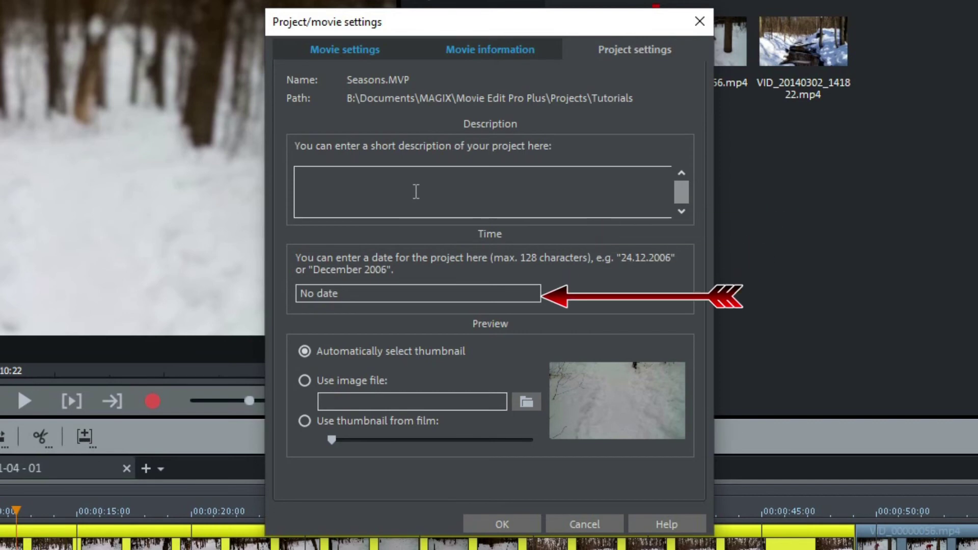
{"action": "left_click", "coordinate": [490, 529]}
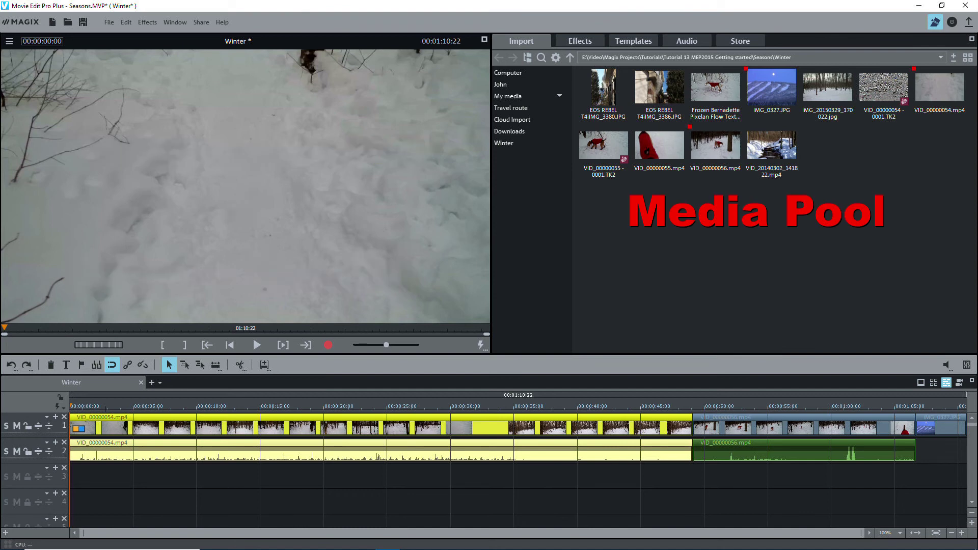
Save the Seasons project and view the My media folders as a tree, then as a list
{"action": "key", "text": "ctrl+s"}
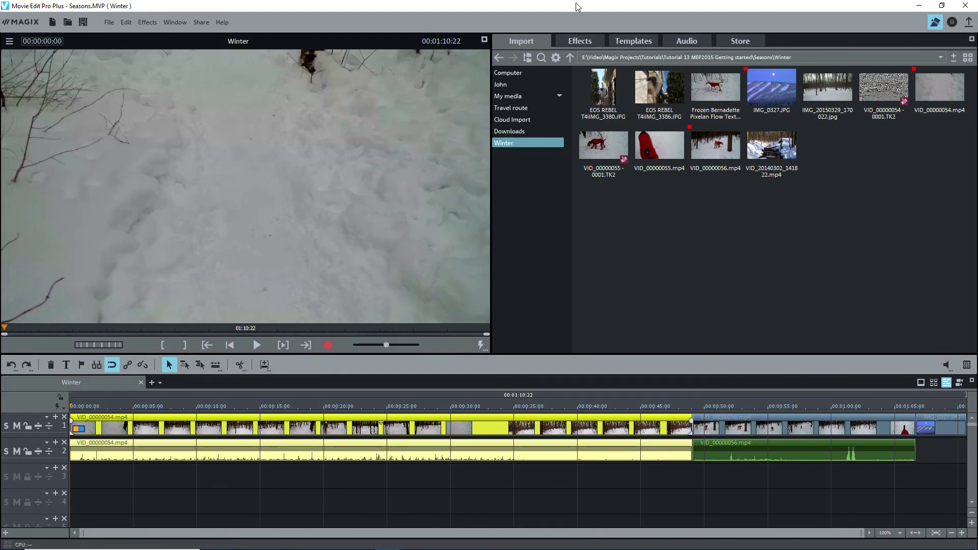
{"action": "left_click", "coordinate": [560, 96]}
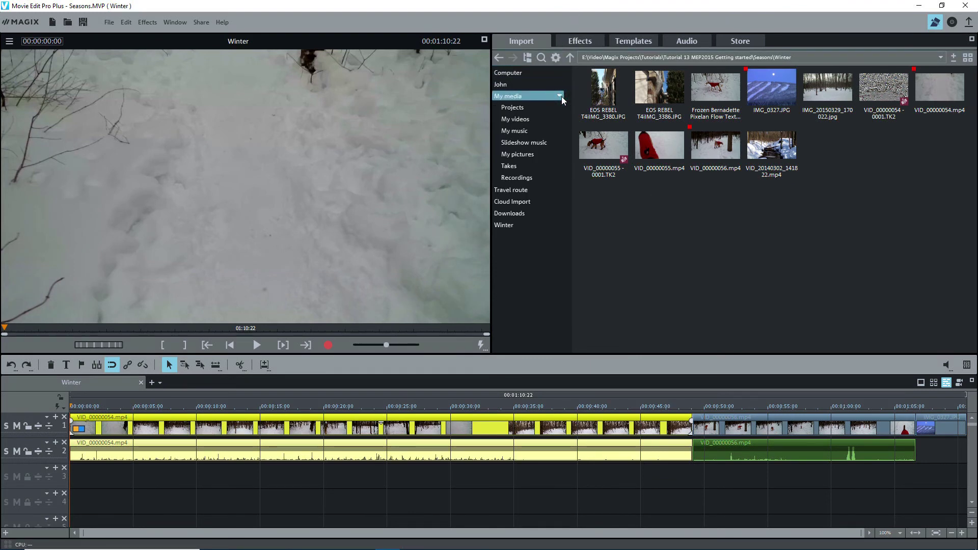
{"action": "left_click", "coordinate": [528, 59]}
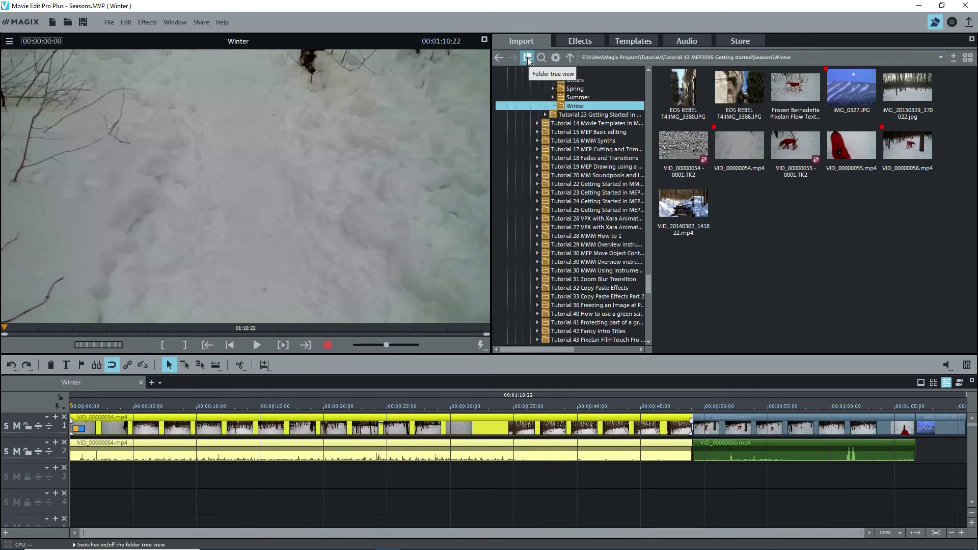
{"action": "left_click", "coordinate": [528, 59]}
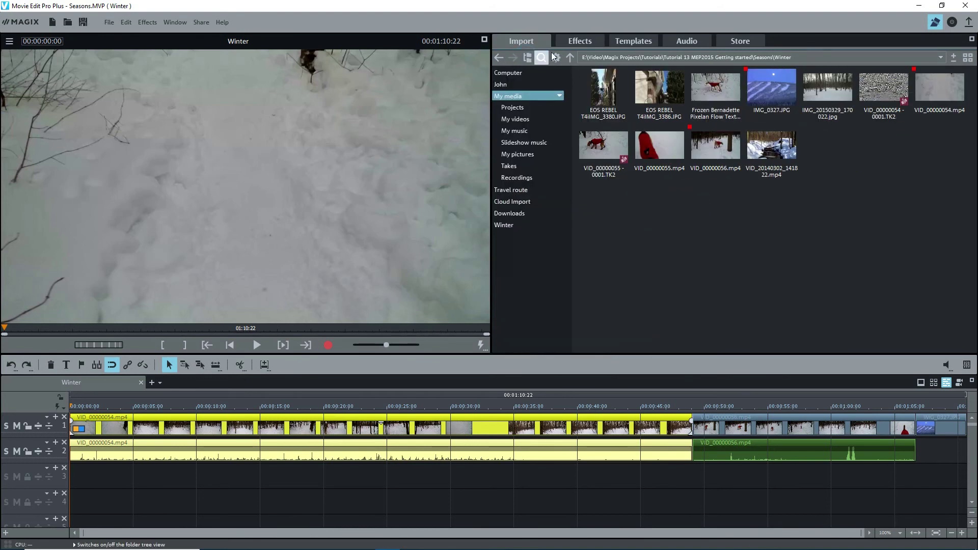
Browse the media pool's Effects, Templates, Audio and Store sections
{"action": "left_click", "coordinate": [579, 44]}
{"action": "left_click", "coordinate": [625, 45]}
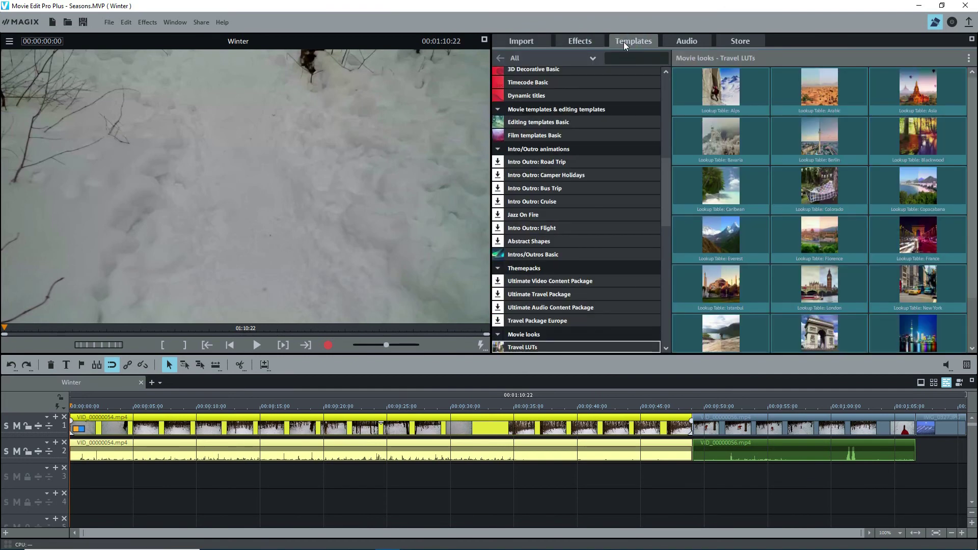
{"action": "left_click", "coordinate": [687, 40]}
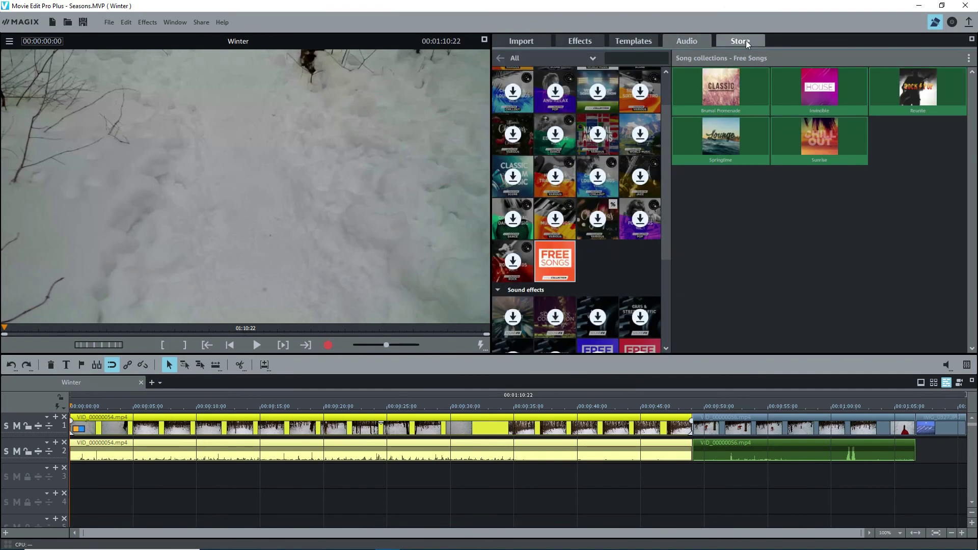
{"action": "left_click", "coordinate": [746, 41]}
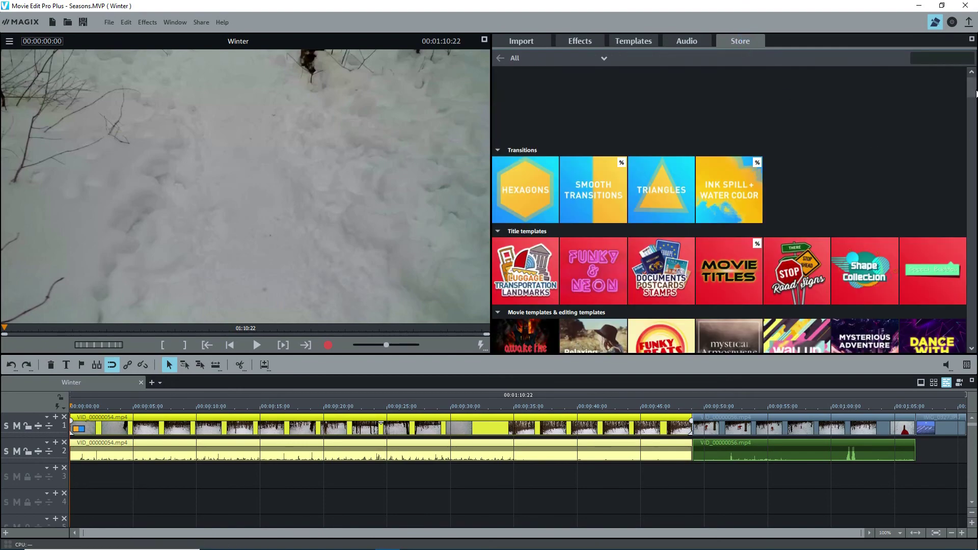
{"action": "scroll", "coordinate": [975, 92], "scroll_direction": "down", "scroll_amount": 1}
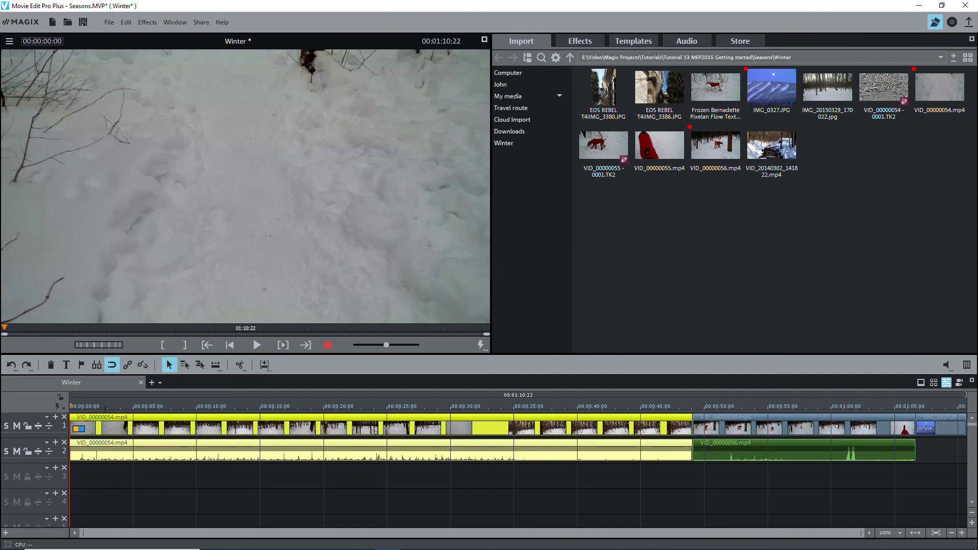
{"action": "left_click", "coordinate": [920, 383]}
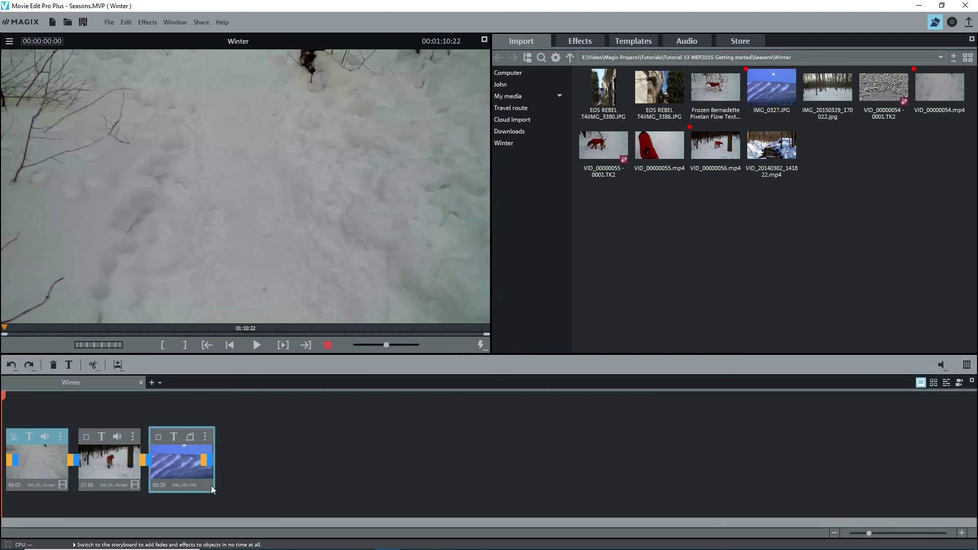
{"action": "left_click", "coordinate": [935, 382]}
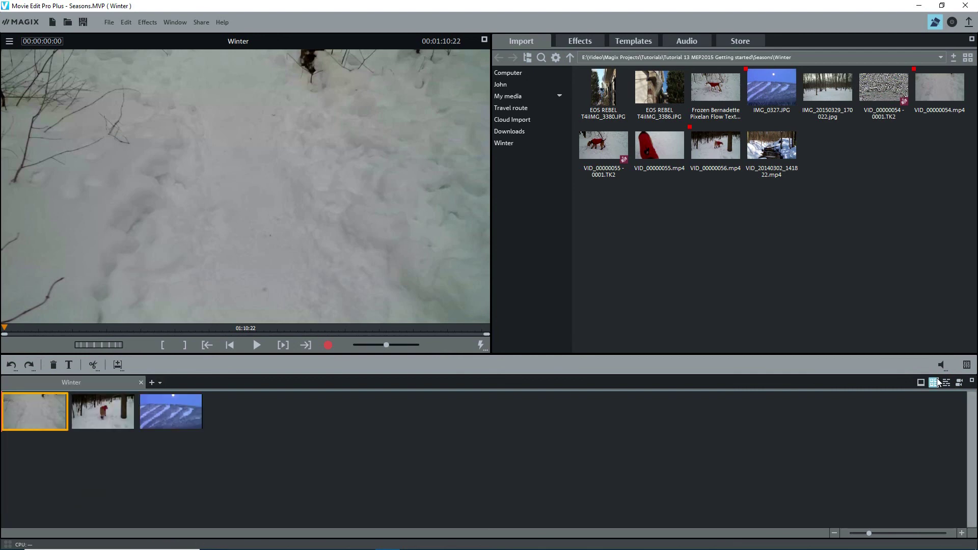
{"action": "left_click", "coordinate": [946, 381]}
{"action": "scroll", "coordinate": [968, 428], "scroll_direction": "down", "scroll_amount": 5}
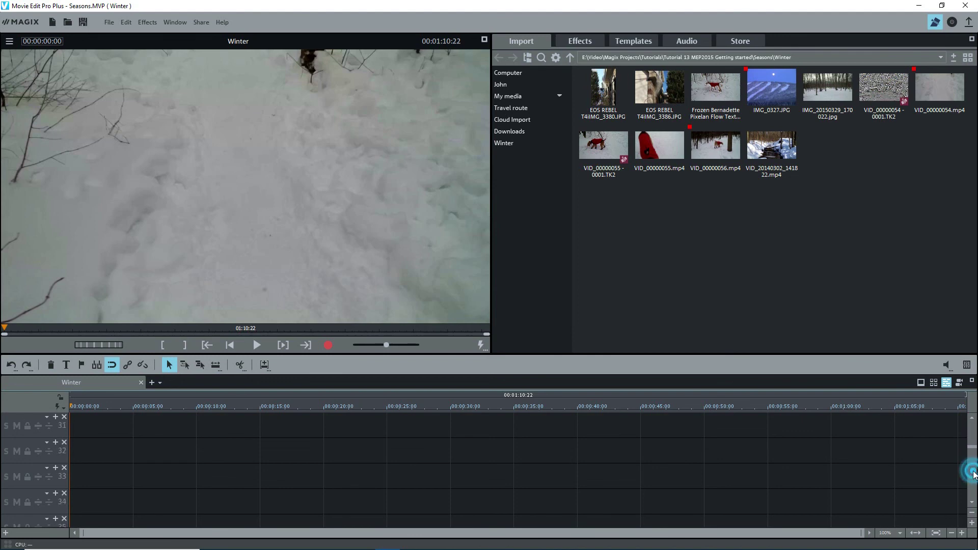
{"action": "scroll", "coordinate": [973, 420], "scroll_direction": "up", "scroll_amount": 5}
{"action": "scroll", "coordinate": [973, 420], "scroll_direction": "up", "scroll_amount": 3}
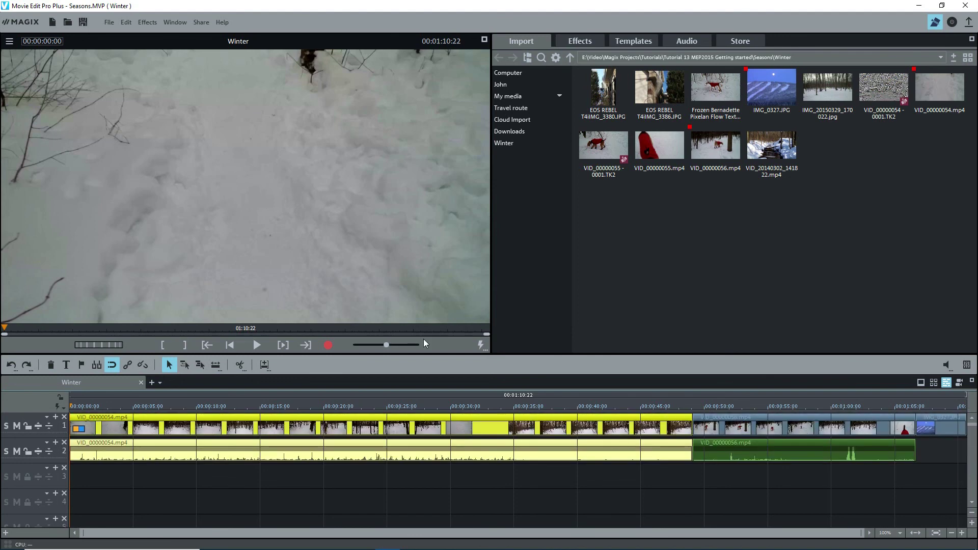
{"action": "left_click_drag", "start_coordinate": [488, 304], "coordinate": [573, 306]}
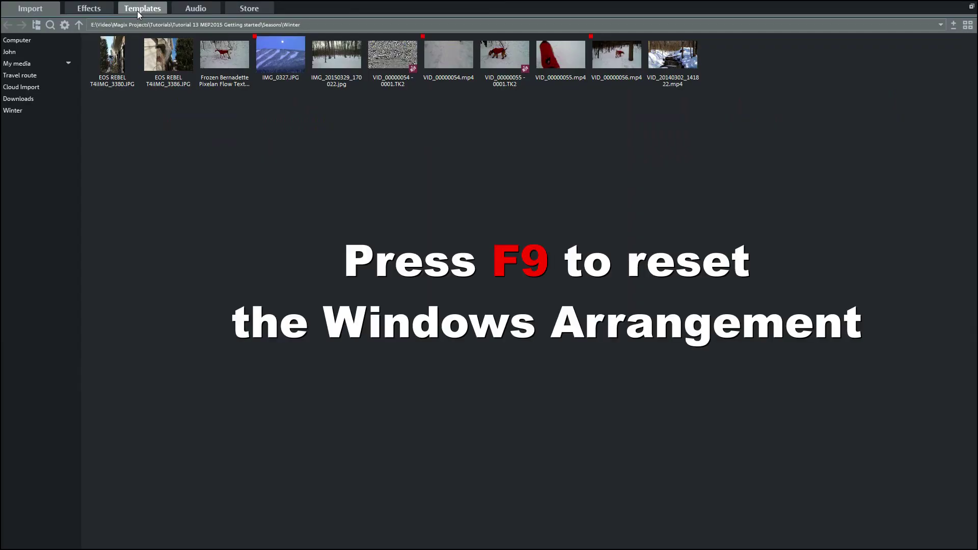
{"action": "key", "text": "F9"}
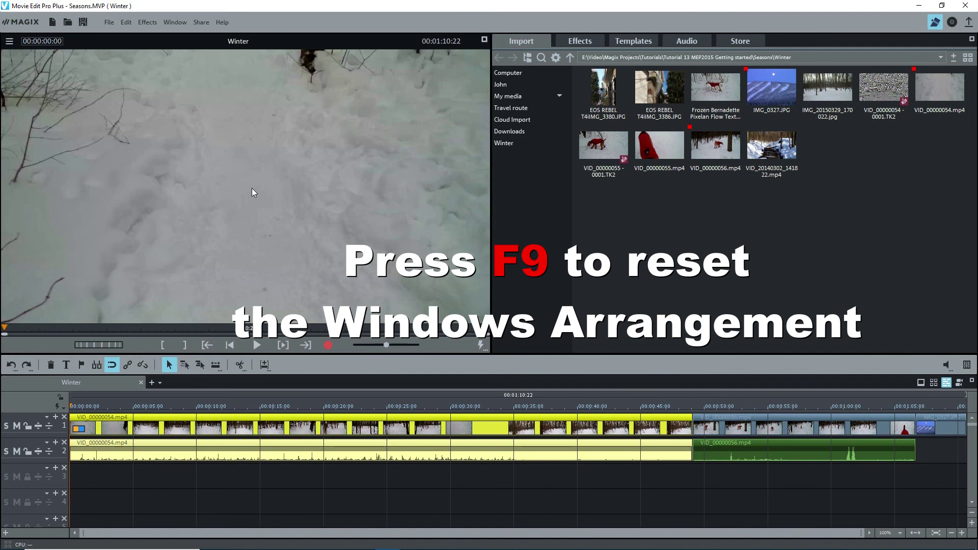